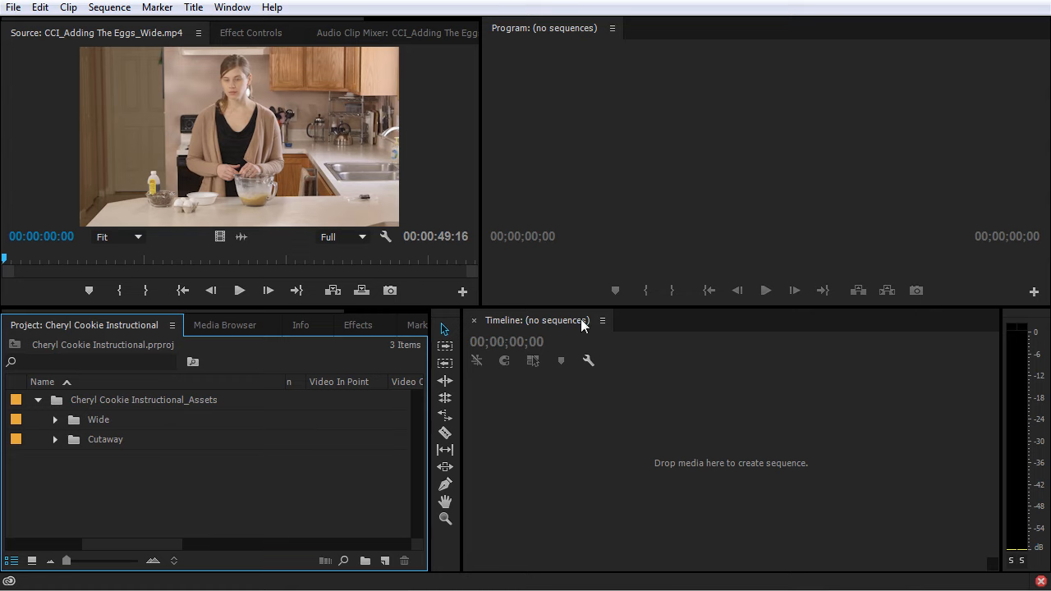
Step: Create a sequence in the empty timeline from the CCI_Intro_Wide.mp4 clip in the Wide bin
{"action": "left_click", "coordinate": [511, 440]}
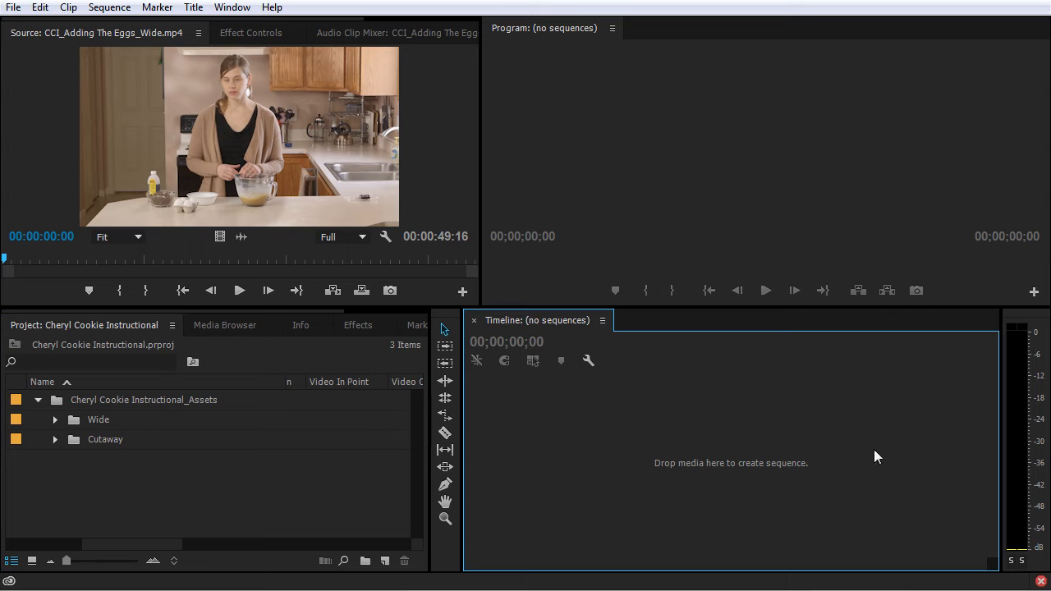
{"action": "left_click", "coordinate": [58, 418]}
{"action": "scroll", "coordinate": [108, 437], "scroll_direction": "down", "scroll_amount": 2}
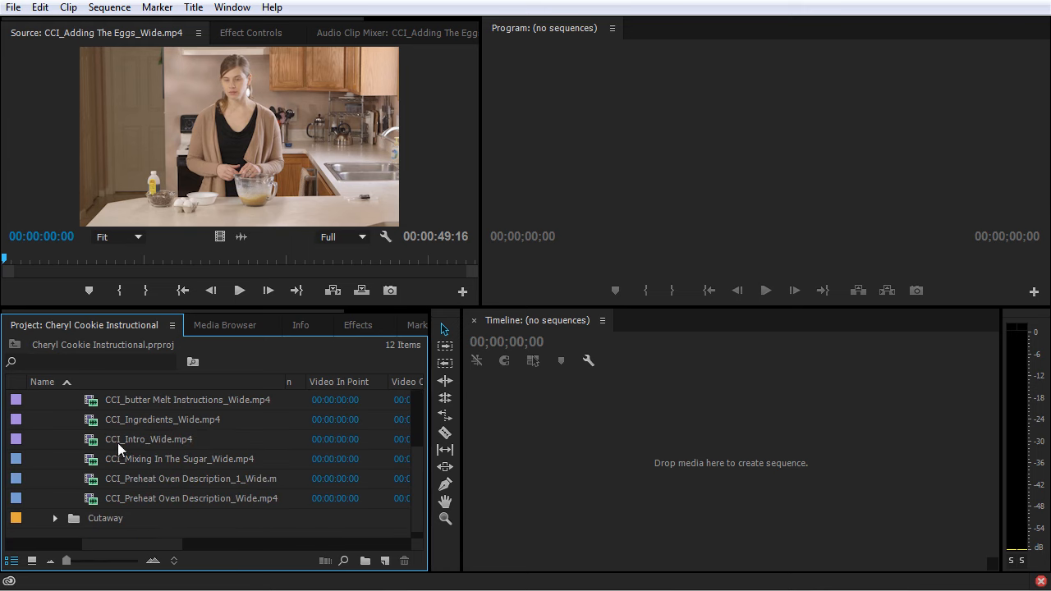
{"action": "left_click", "coordinate": [91, 442]}
{"action": "left_click_drag", "start_coordinate": [91, 444], "coordinate": [733, 461]}
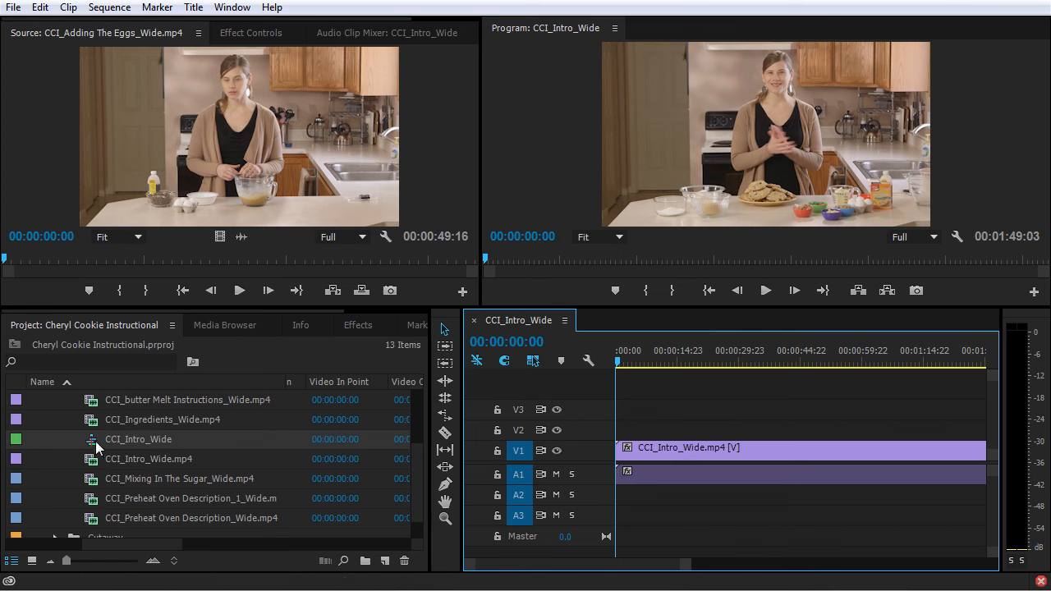
{"action": "mouse_move", "coordinate": [90, 446]}
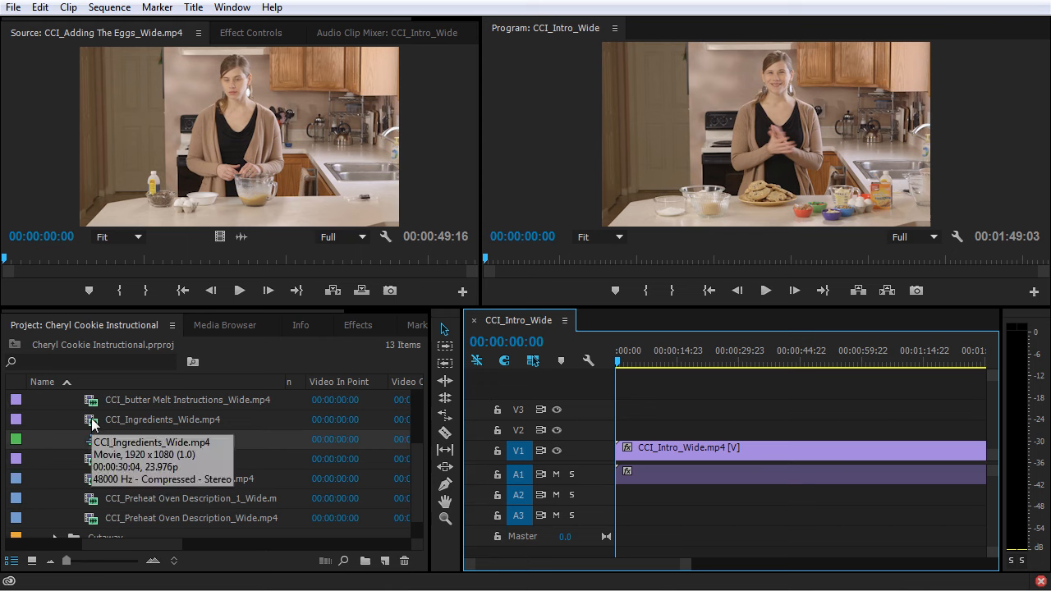
{"action": "left_click_drag", "start_coordinate": [137, 418], "coordinate": [224, 422]}
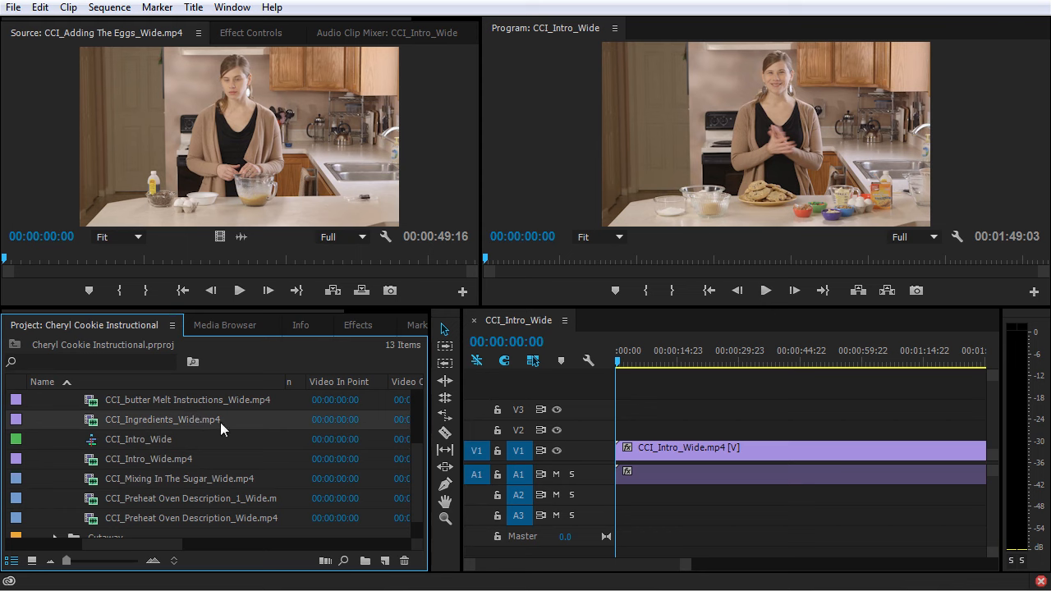
{"action": "left_click", "coordinate": [155, 420]}
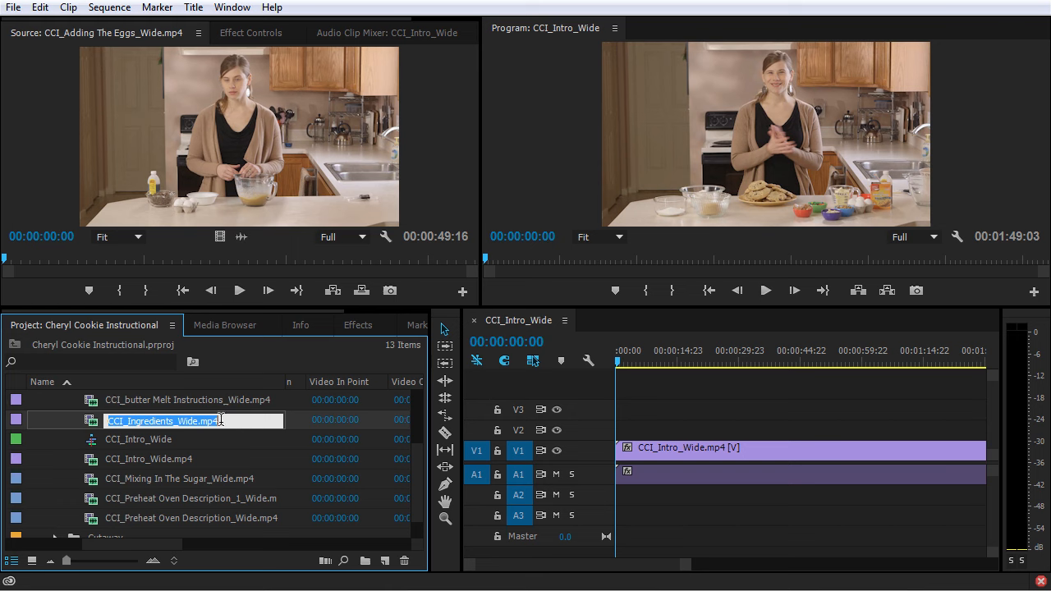
{"action": "left_click", "coordinate": [97, 426]}
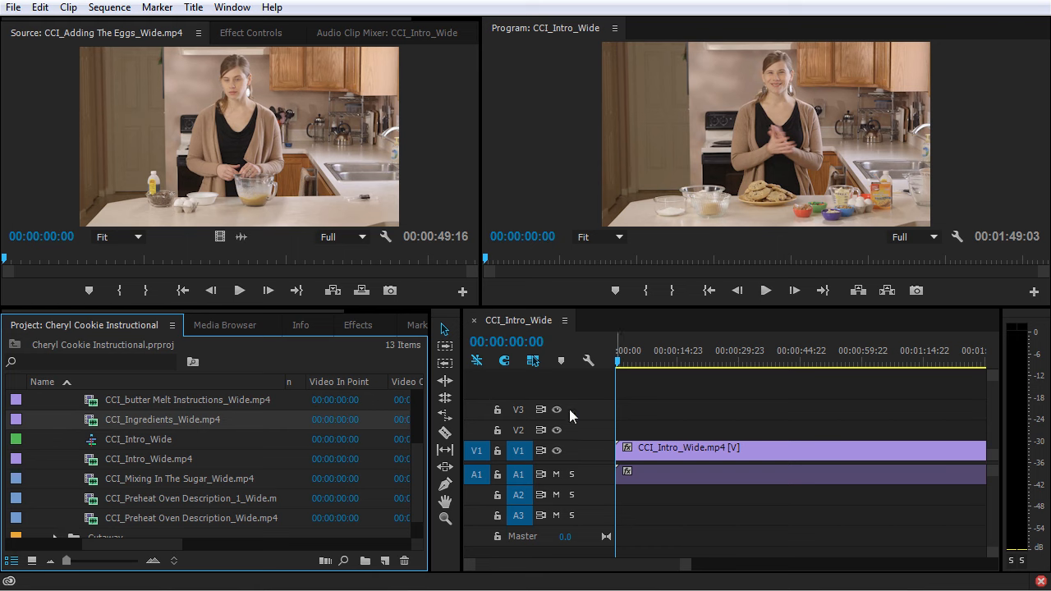
Step: Zoom the timeline out until the whole CCI_Intro_Wide.mp4 clip fits, and select the clip
{"action": "left_click", "coordinate": [608, 405]}
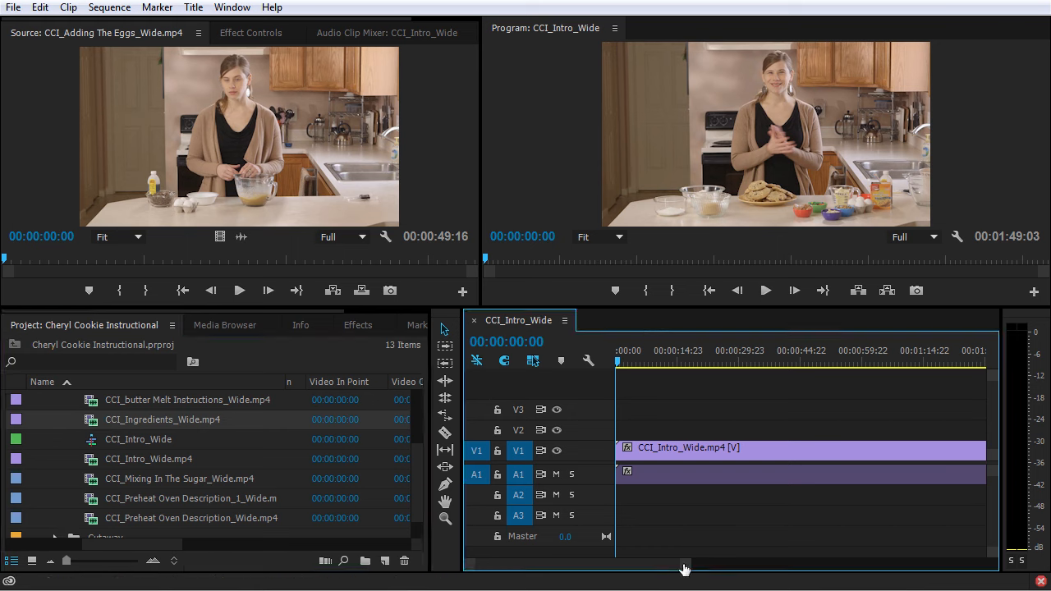
{"action": "left_click_drag", "start_coordinate": [684, 564], "coordinate": [859, 568]}
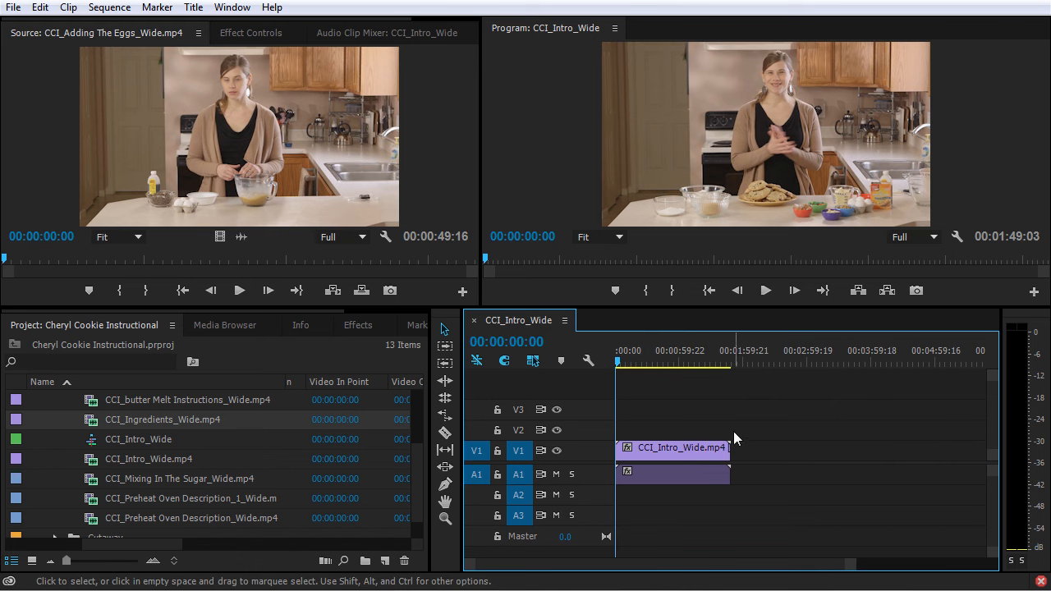
{"action": "left_click", "coordinate": [688, 446]}
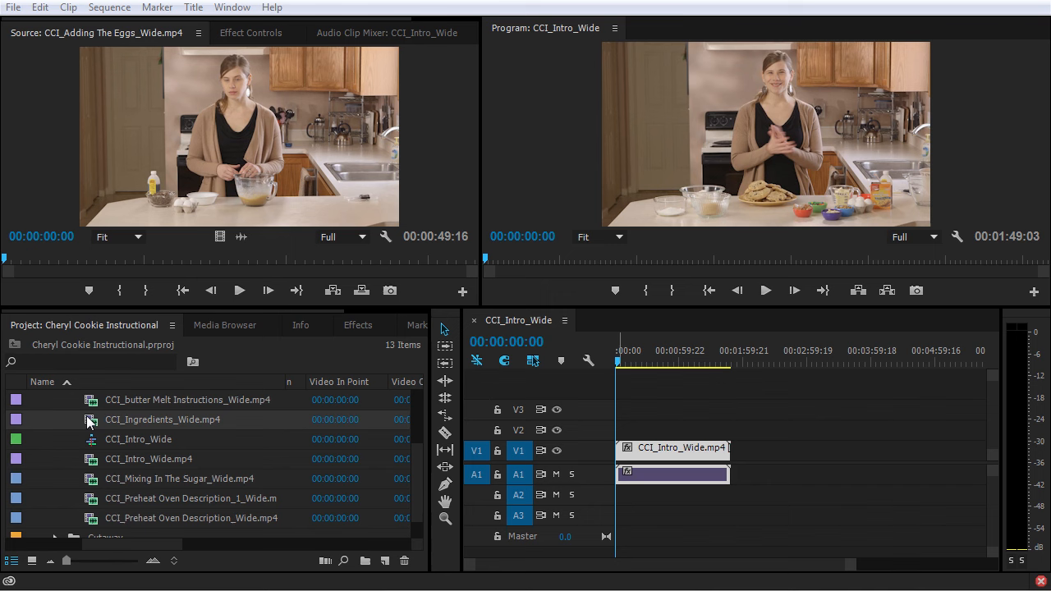
Step: Create another sequence from the CCI_Mixing In The Sugar_Wide.mp4 clip and collapse the Wide bin
{"action": "scroll", "coordinate": [89, 443], "scroll_direction": "down", "scroll_amount": 1}
{"action": "left_click_drag", "start_coordinate": [90, 463], "coordinate": [387, 563]}
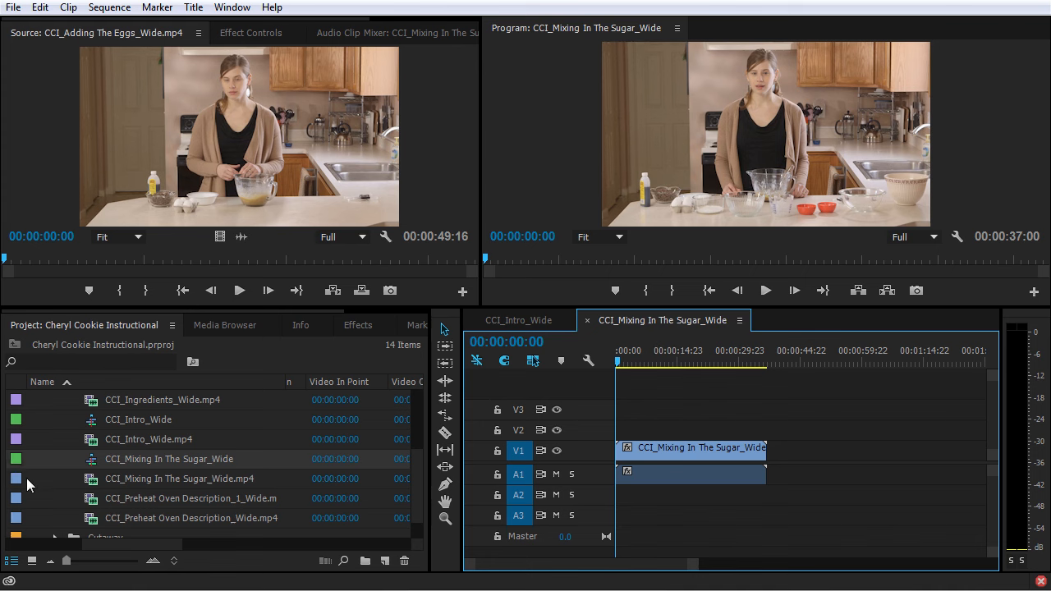
{"action": "scroll", "coordinate": [26, 477], "scroll_direction": "up", "scroll_amount": 3}
{"action": "left_click", "coordinate": [54, 419]}
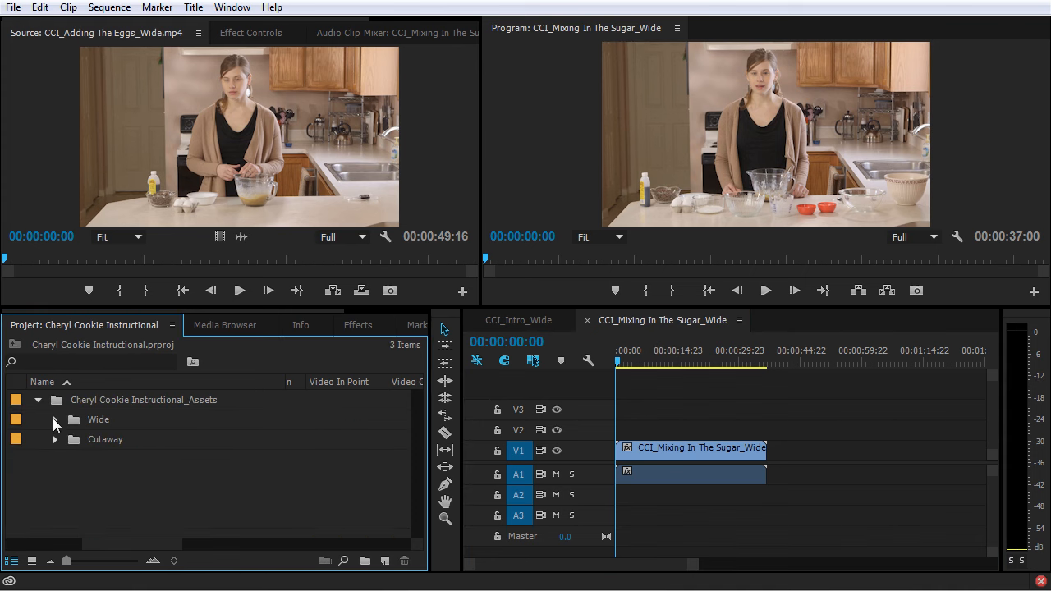
{"action": "right_click", "coordinate": [186, 475]}
{"action": "mouse_move", "coordinate": [258, 542]}
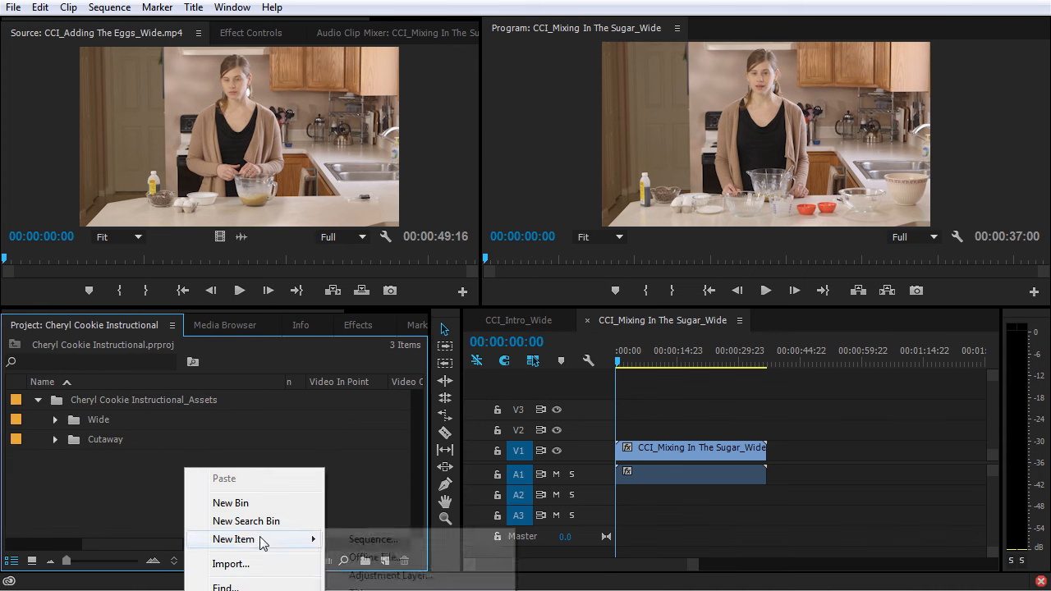
{"action": "left_click", "coordinate": [399, 541]}
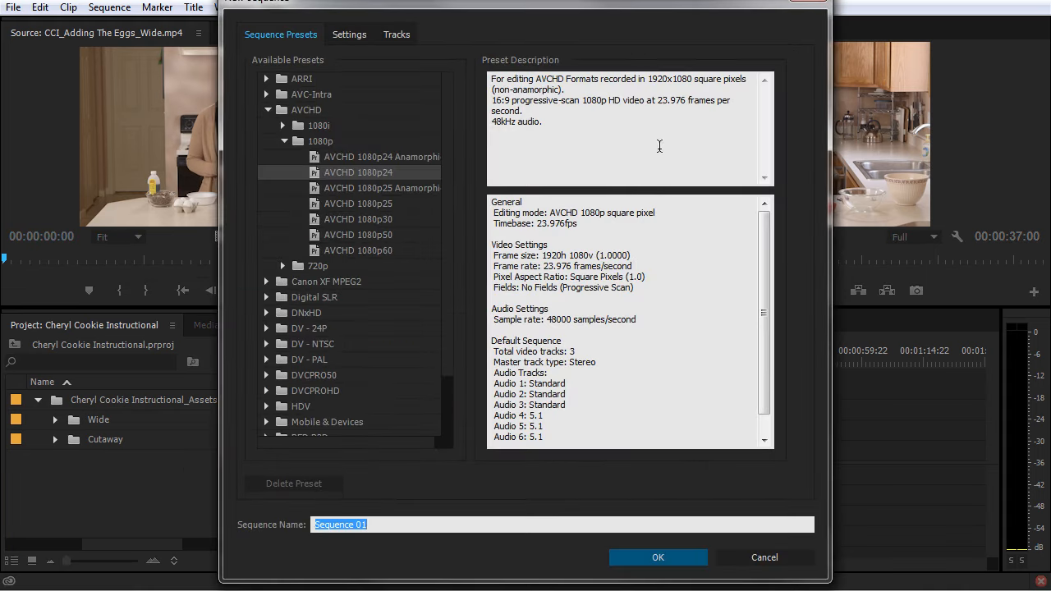
{"action": "left_click", "coordinate": [779, 558]}
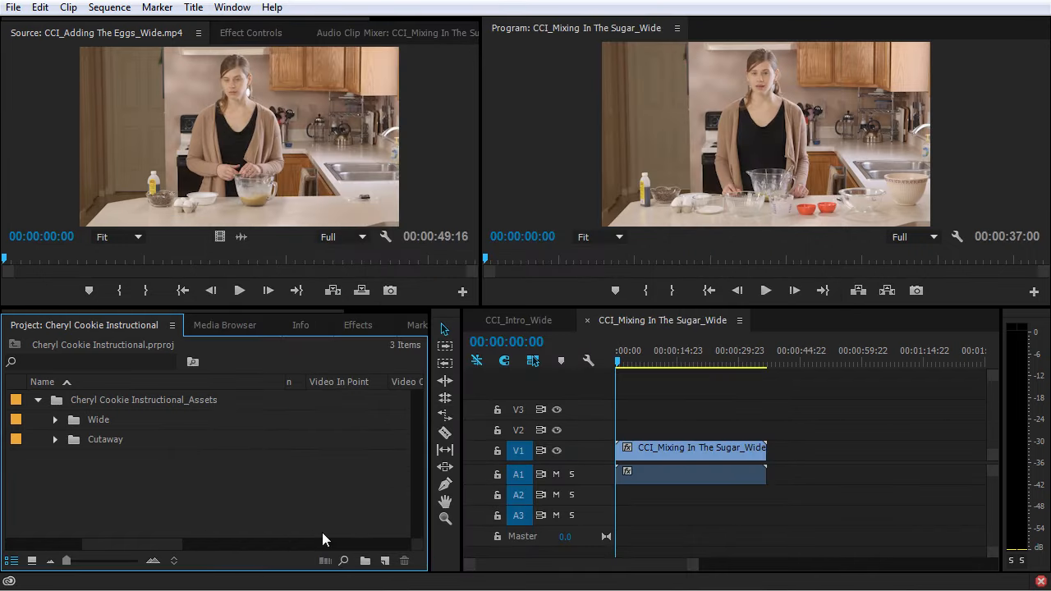
{"action": "left_click", "coordinate": [385, 560]}
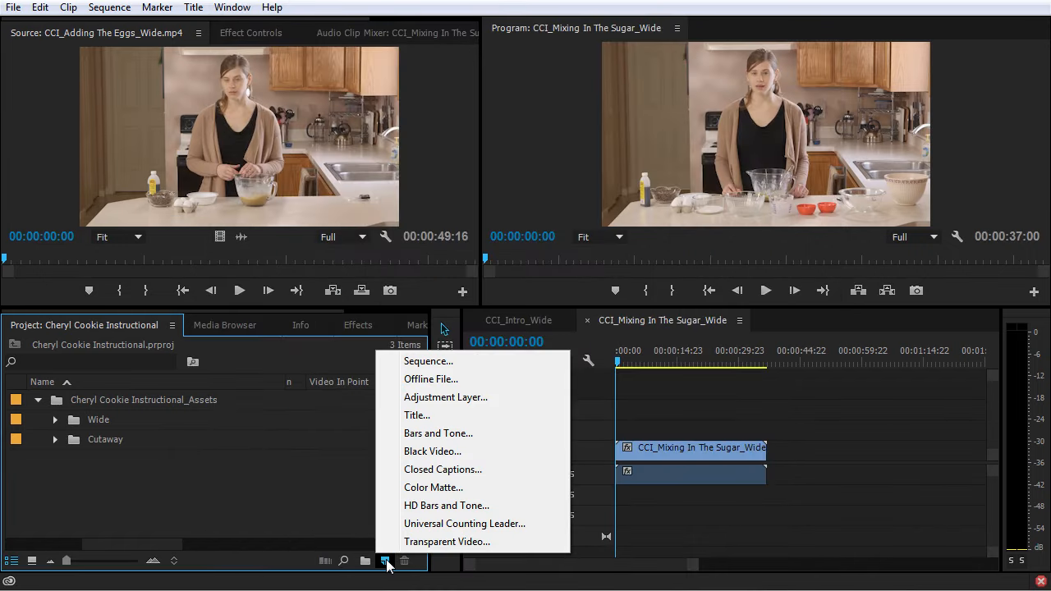
{"action": "left_click", "coordinate": [430, 363]}
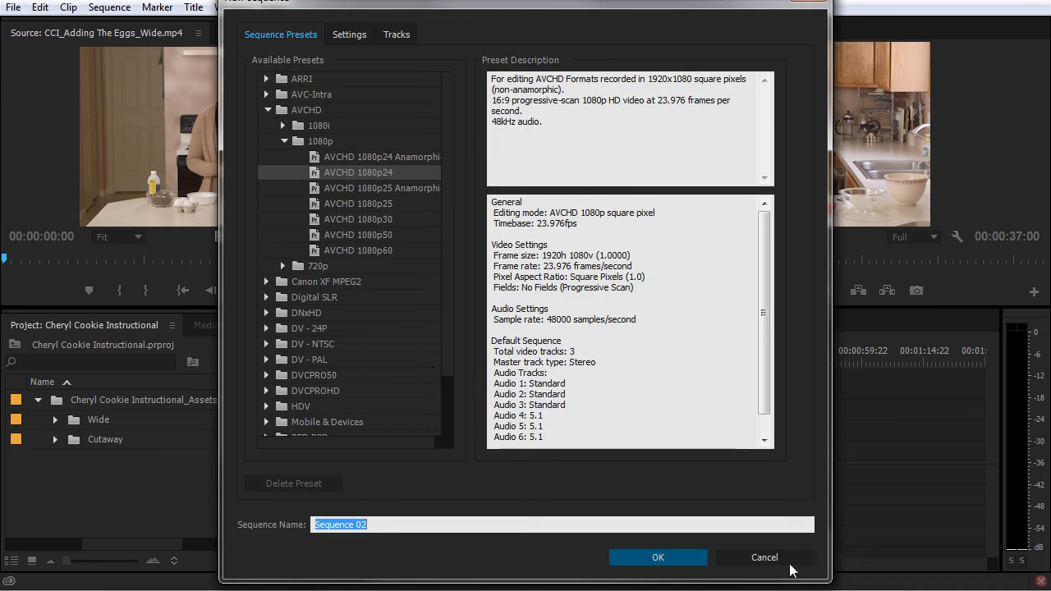
{"action": "left_click", "coordinate": [774, 560]}
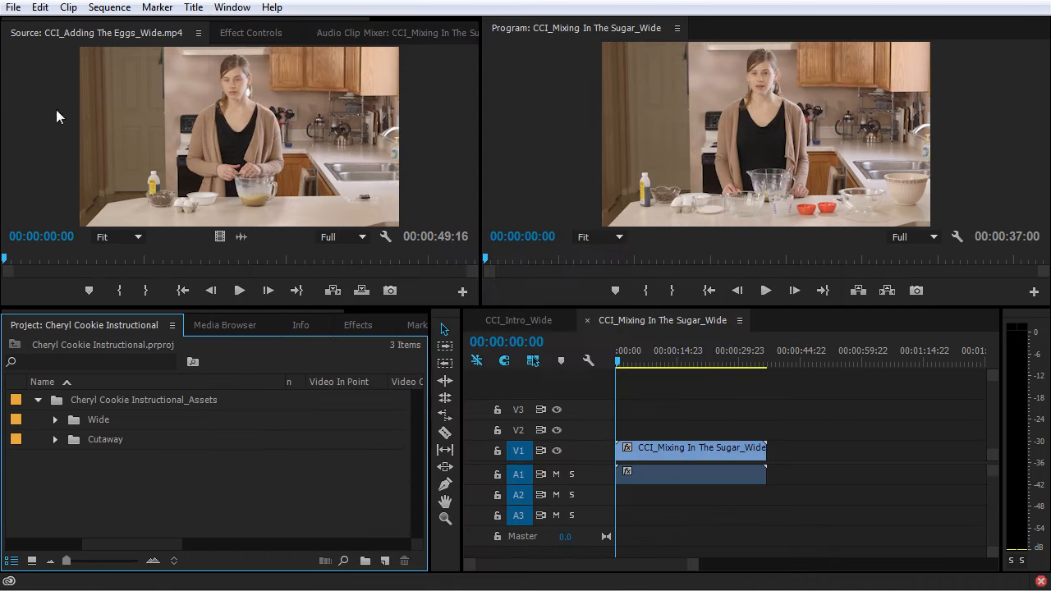
Step: Start a new sequence and examine the description and default audio tracks of the AVCHD 1080p24 preset
{"action": "left_click", "coordinate": [14, 8]}
{"action": "mouse_move", "coordinate": [38, 27]}
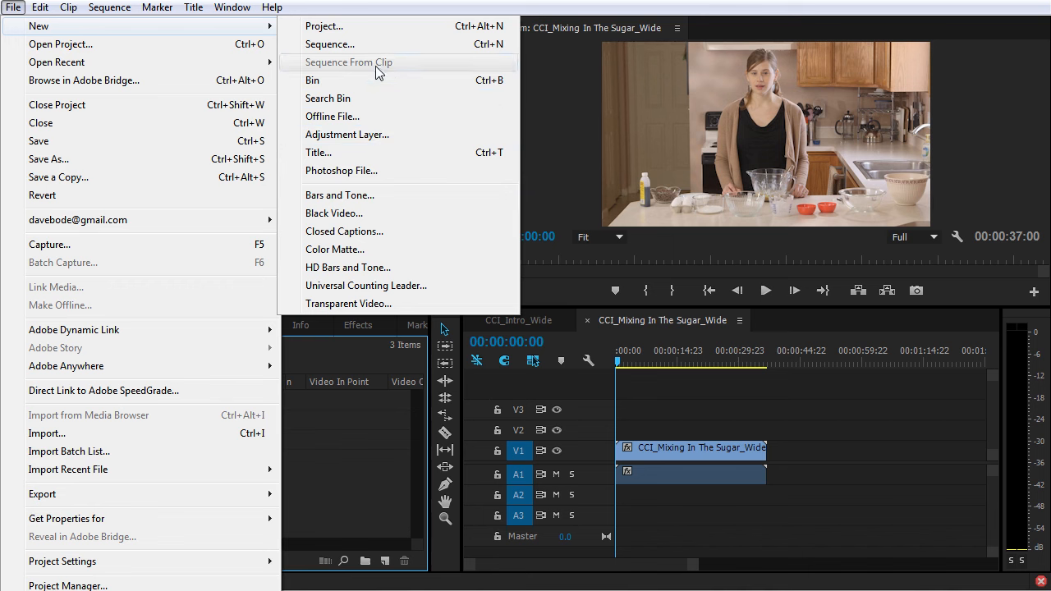
{"action": "left_click", "coordinate": [384, 46]}
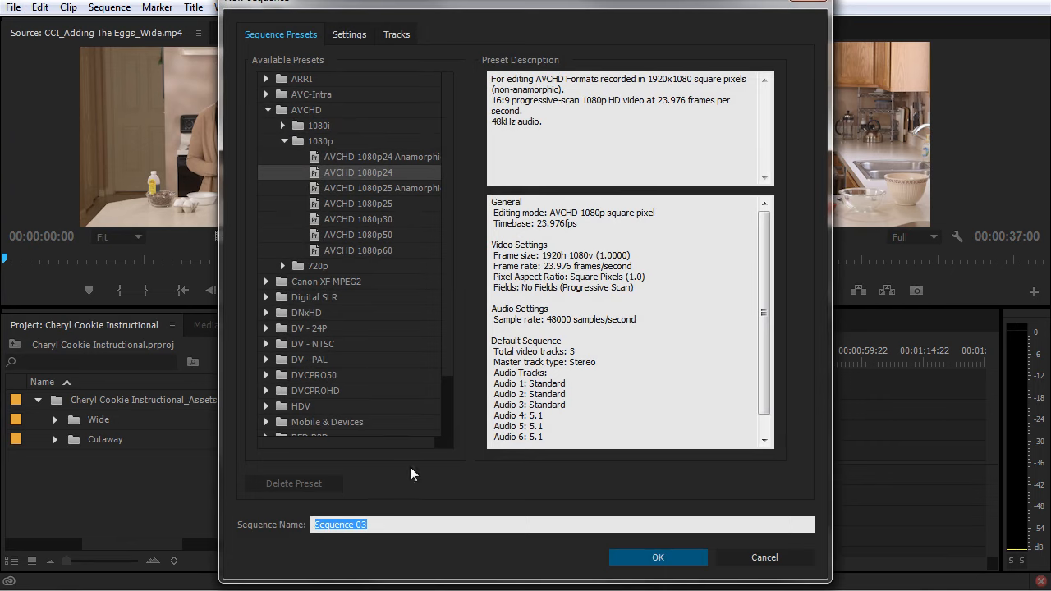
{"action": "mouse_move", "coordinate": [446, 94]}
{"action": "left_mouse_down"}
{"action": "mouse_move", "coordinate": [457, 226]}
{"action": "mouse_move", "coordinate": [457, 90]}
{"action": "left_mouse_up"}
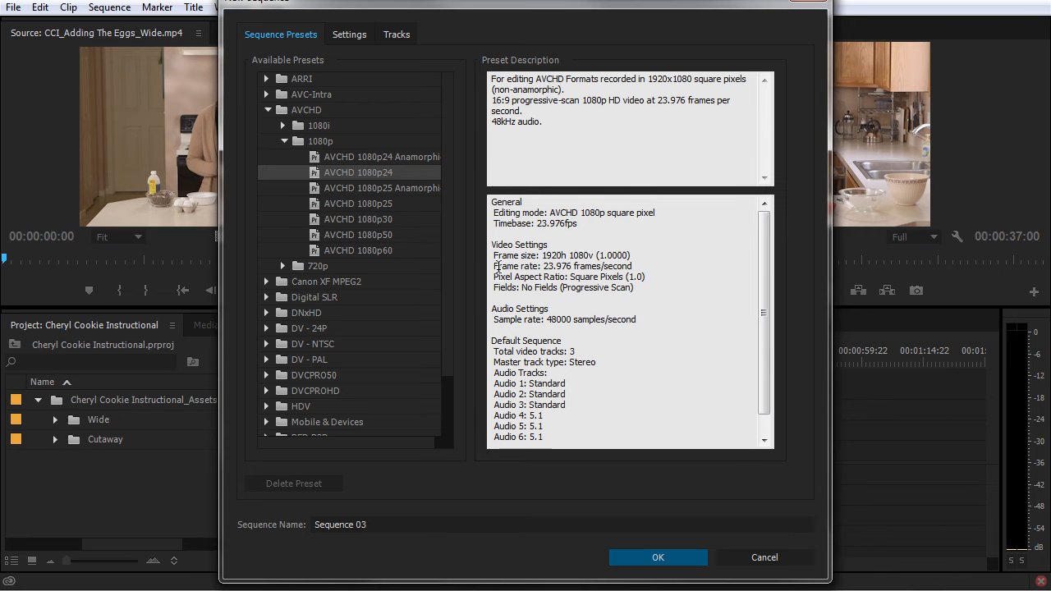
{"action": "left_click_drag", "start_coordinate": [495, 373], "coordinate": [584, 424]}
{"action": "left_click", "coordinate": [586, 428]}
{"action": "left_click_drag", "start_coordinate": [495, 382], "coordinate": [585, 404]}
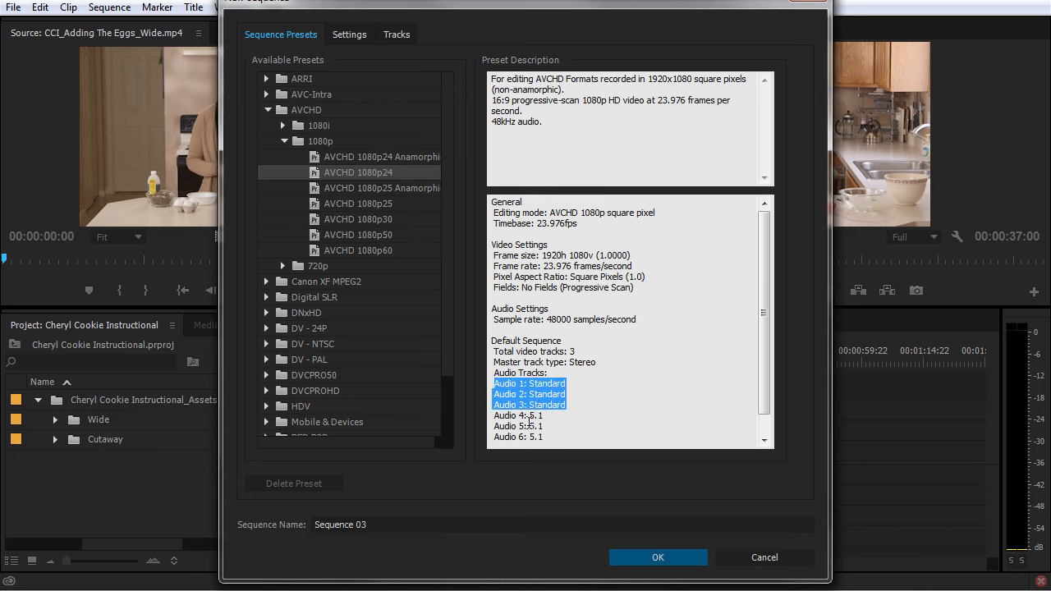
{"action": "left_click_drag", "start_coordinate": [495, 419], "coordinate": [618, 424]}
{"action": "scroll", "coordinate": [607, 422], "scroll_direction": "up", "scroll_amount": 1}
{"action": "left_click", "coordinate": [605, 415]}
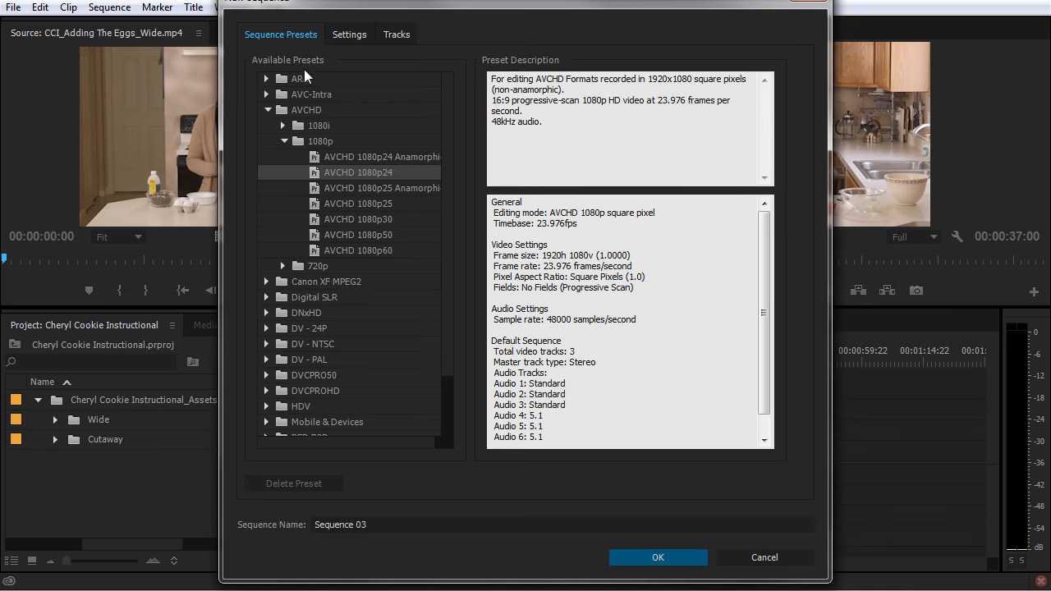
Step: Review the new sequence's settings and track configuration, and leave without creating the sequence
{"action": "left_click", "coordinate": [348, 35]}
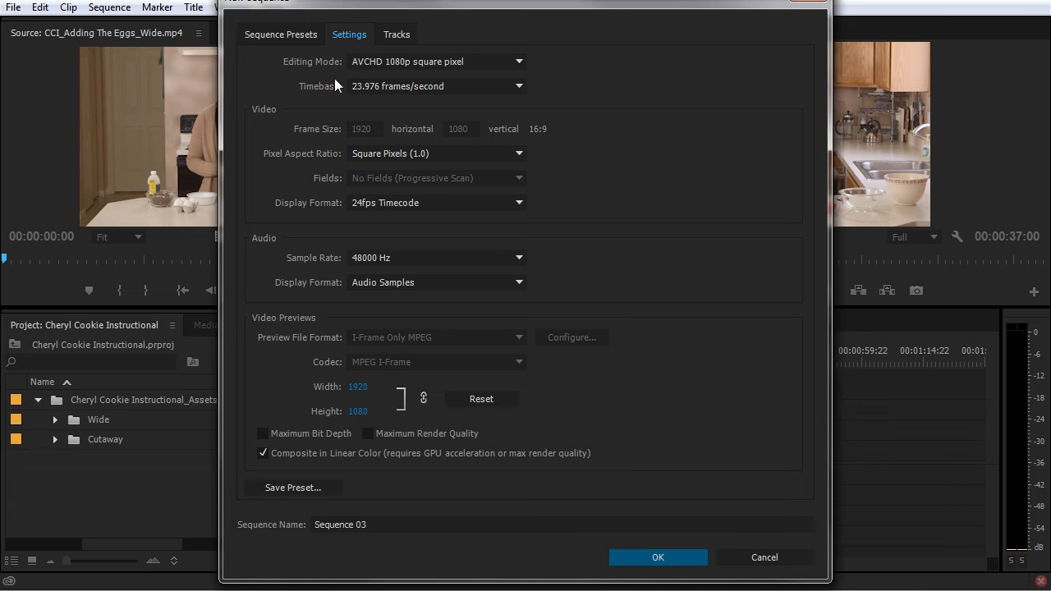
{"action": "left_click", "coordinate": [395, 36]}
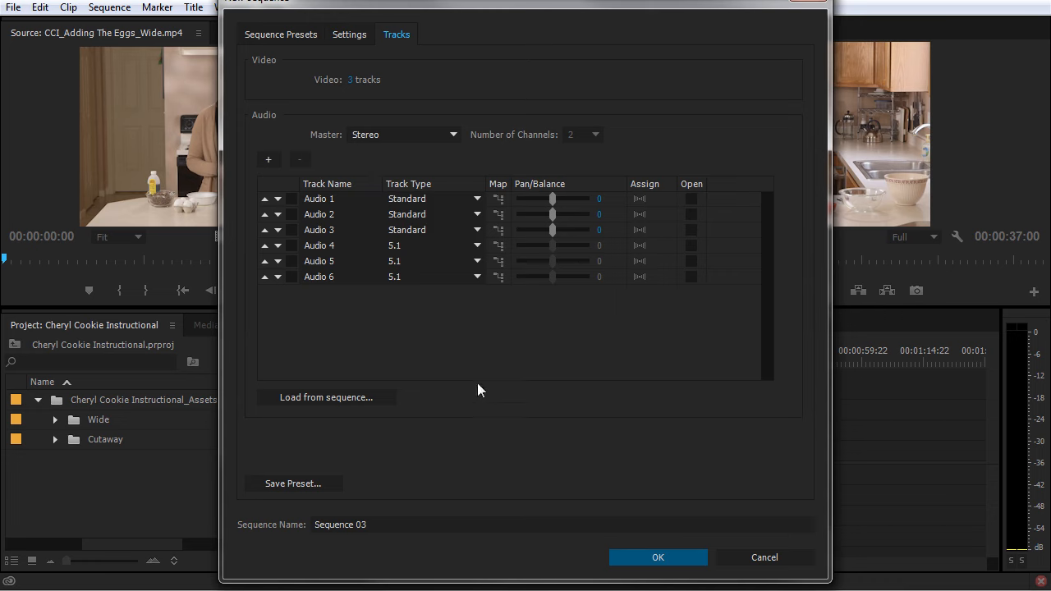
{"action": "left_click", "coordinate": [763, 557]}
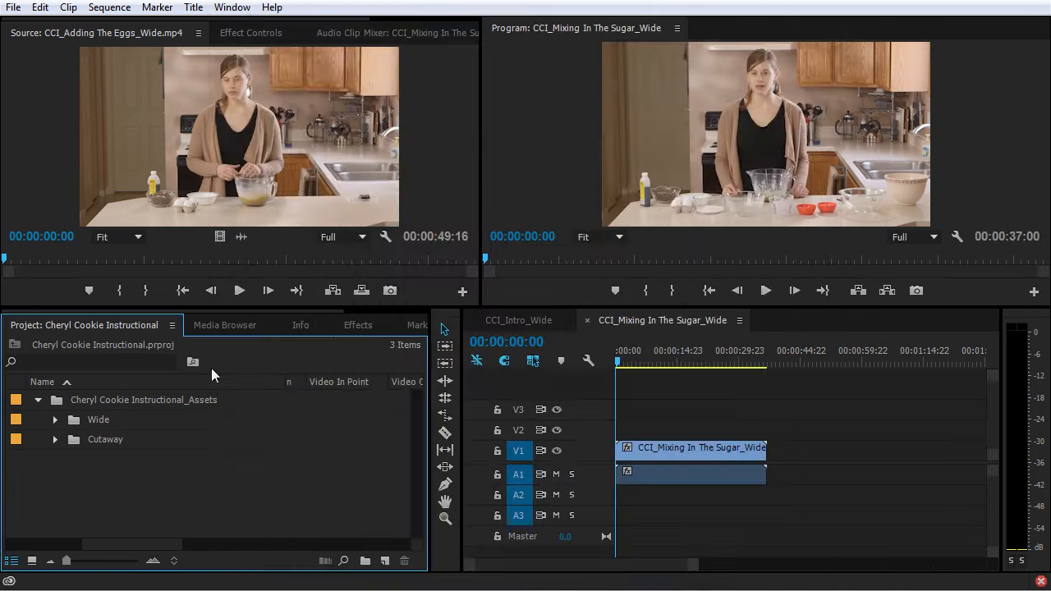
Step: Expand the Wide bin and review the sequence settings of CCI_Mixing In The Sugar_Wide
{"action": "left_click", "coordinate": [55, 419]}
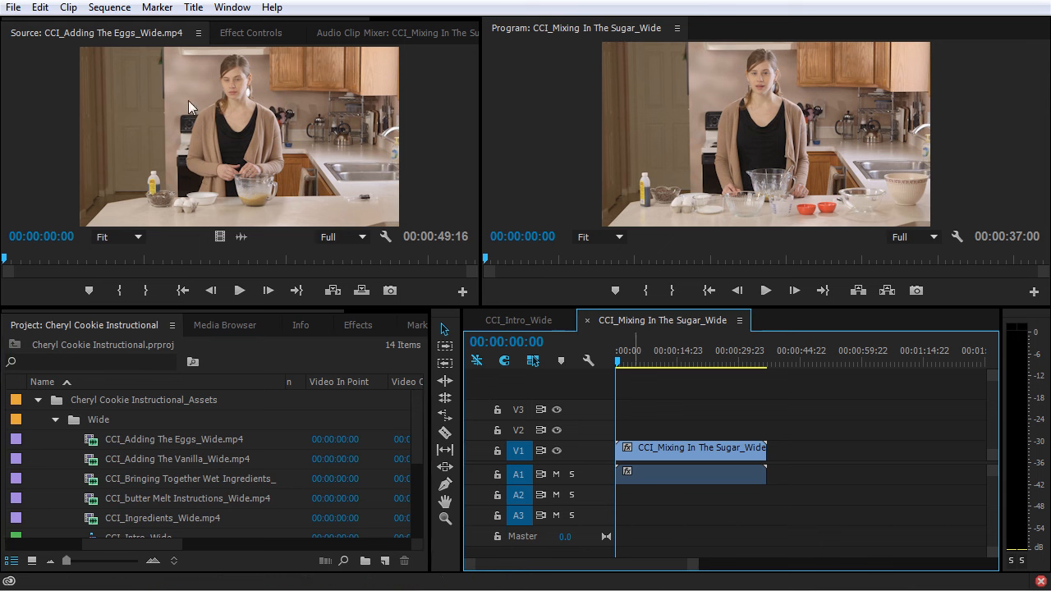
{"action": "left_click", "coordinate": [111, 7]}
{"action": "left_click", "coordinate": [137, 27]}
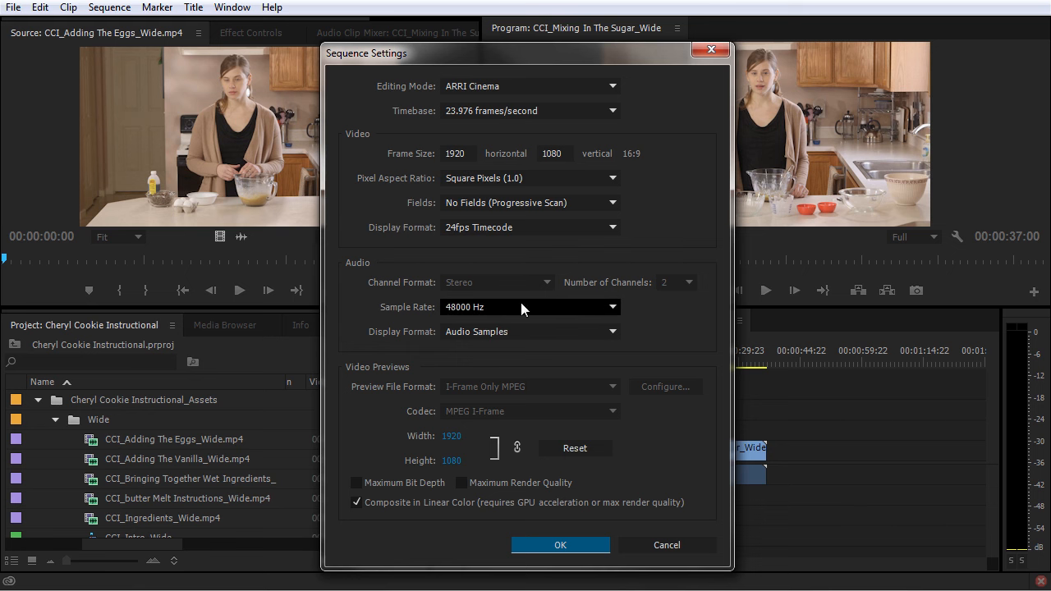
{"action": "left_click", "coordinate": [553, 550]}
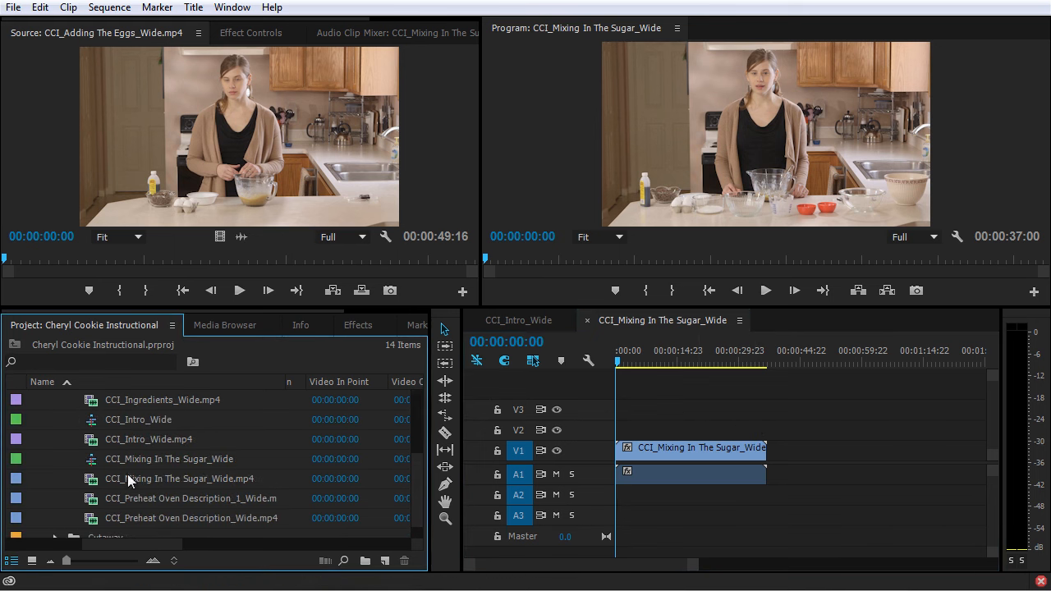
Step: Delete the CCI_Mixing In The Sugar_Wide sequence from the project
{"action": "left_click", "coordinate": [100, 461]}
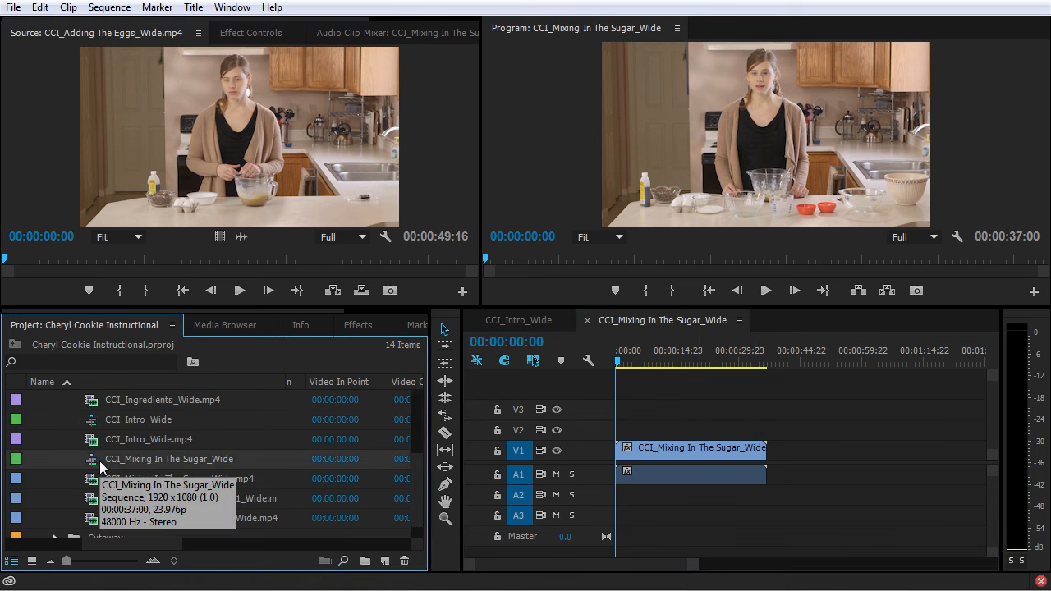
{"action": "key", "text": "Delete"}
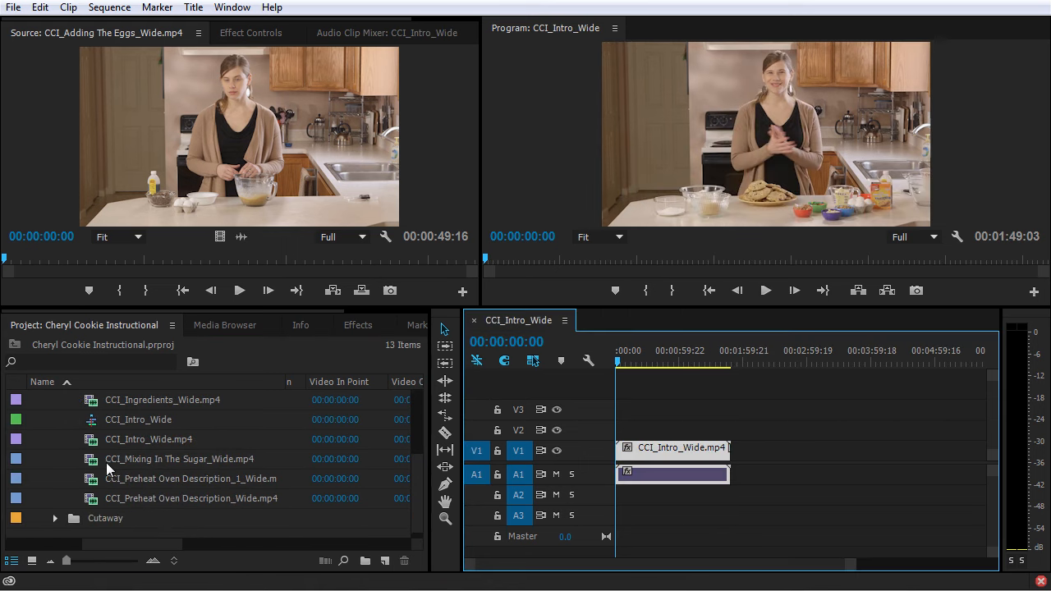
Step: Move the CCI_Intro_Wide sequence out of the Wide bin to the project's root level and collapse the Cheryl Cookie Instructional_Assets bin
{"action": "left_click", "coordinate": [92, 420]}
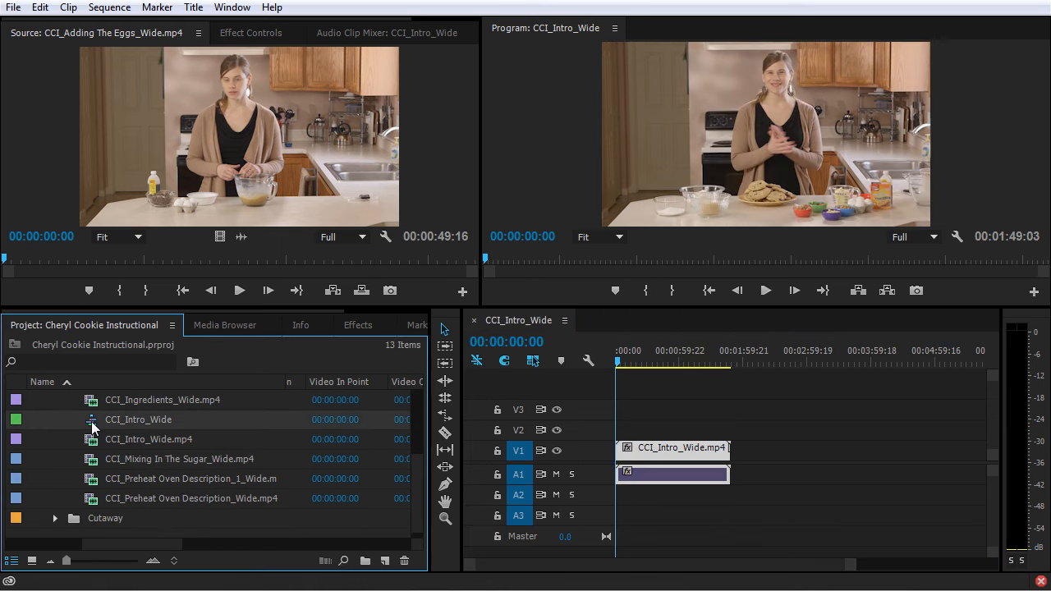
{"action": "left_click_drag", "start_coordinate": [92, 426], "coordinate": [79, 525]}
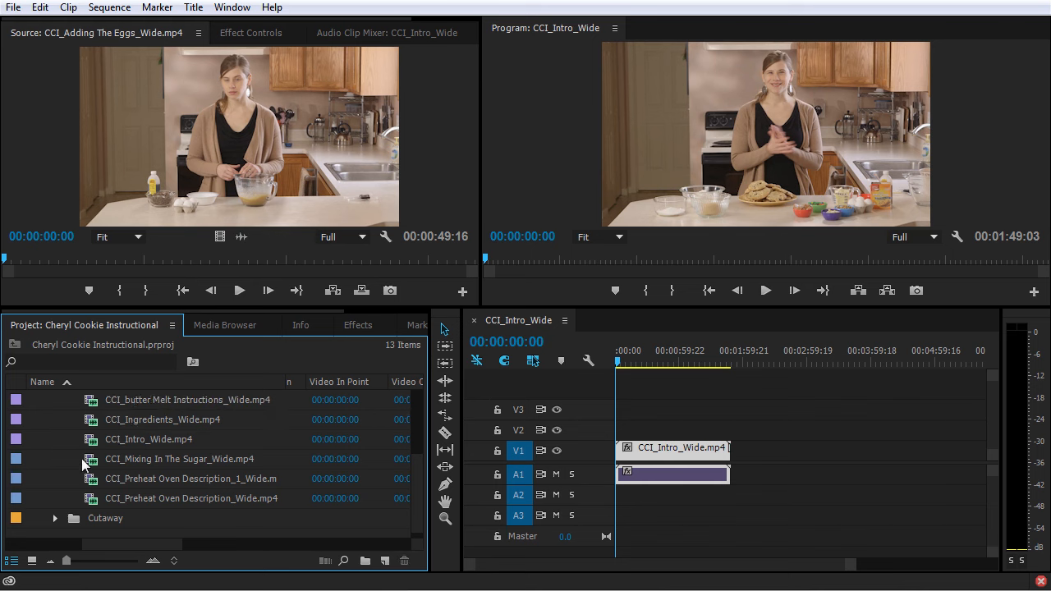
{"action": "scroll", "coordinate": [81, 452], "scroll_direction": "up", "scroll_amount": 3}
{"action": "left_click", "coordinate": [37, 421]}
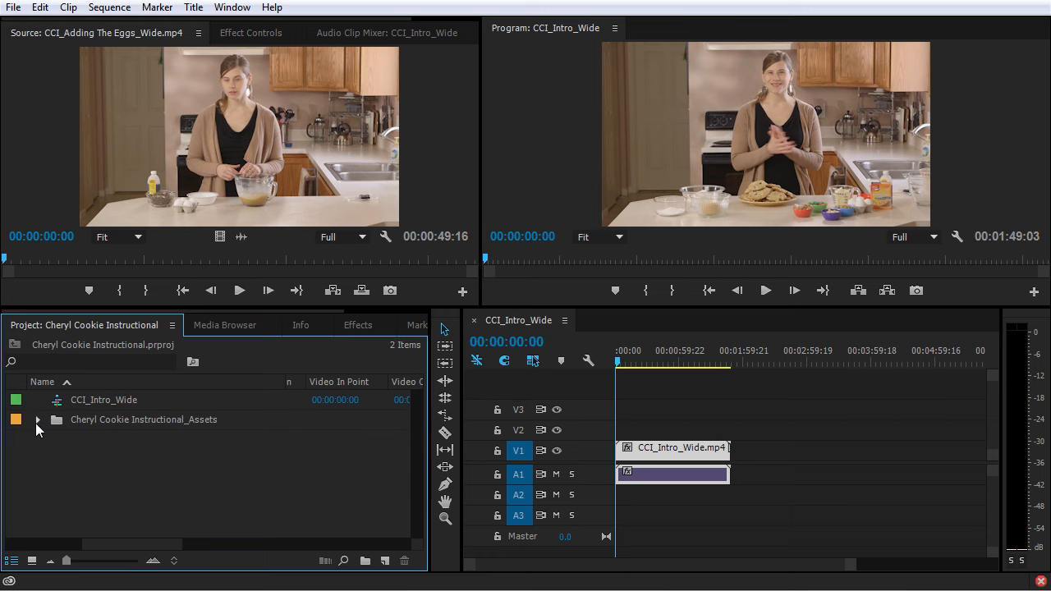
Step: Put the CCI_Intro_Wide sequence into a new bin named Sequence
{"action": "left_click_drag", "start_coordinate": [57, 401], "coordinate": [364, 560]}
{"action": "type", "text": "Sequence"}
{"action": "left_click", "coordinate": [219, 476]}
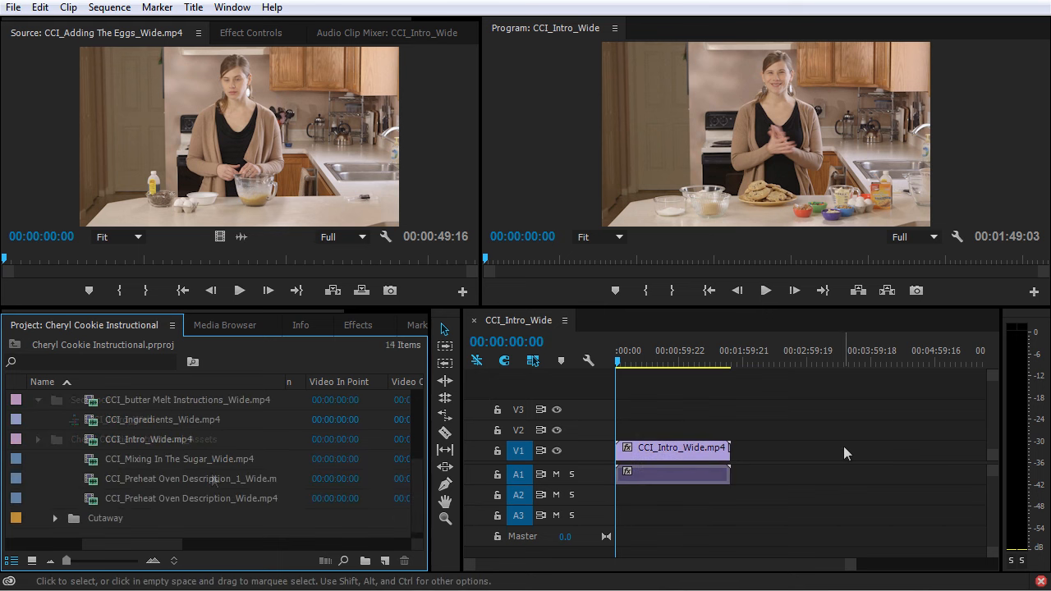
Step: Place CCI_Adding The Eggs_Wide on V1 just after the intro clip and CCI_Adding The Vanilla_Wide on V2 directly behind it
{"action": "left_click", "coordinate": [843, 450]}
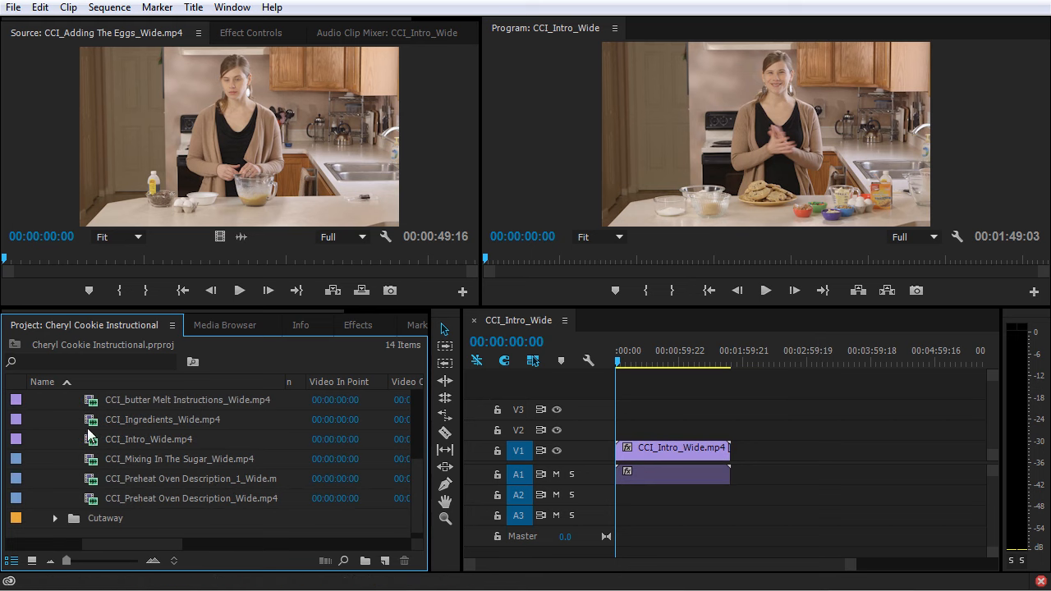
{"action": "scroll", "coordinate": [95, 421], "scroll_direction": "up", "scroll_amount": 2}
{"action": "left_click_drag", "start_coordinate": [94, 424], "coordinate": [735, 457]}
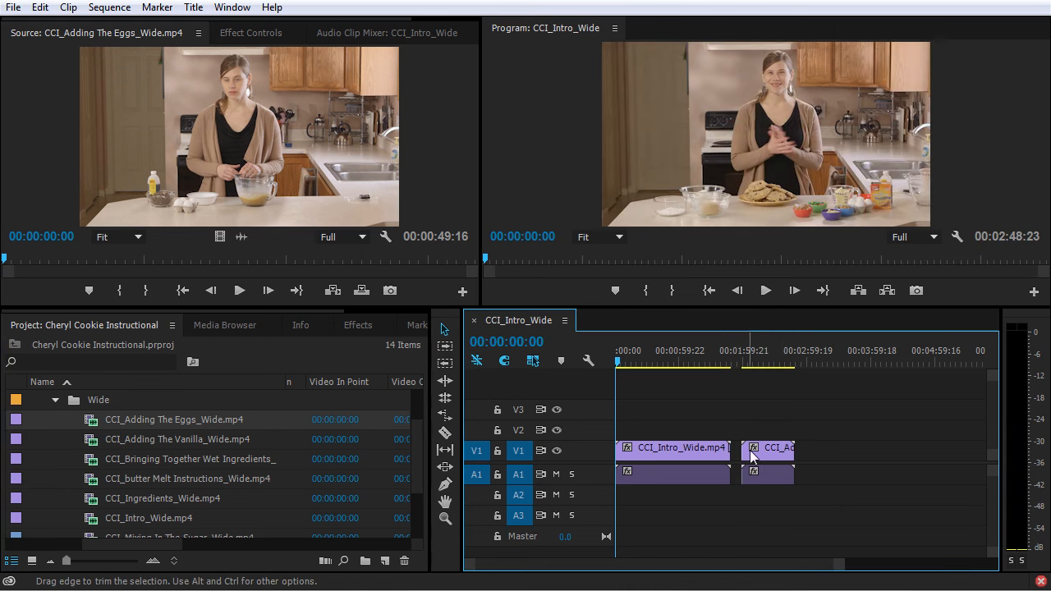
{"action": "left_click_drag", "start_coordinate": [177, 440], "coordinate": [794, 436]}
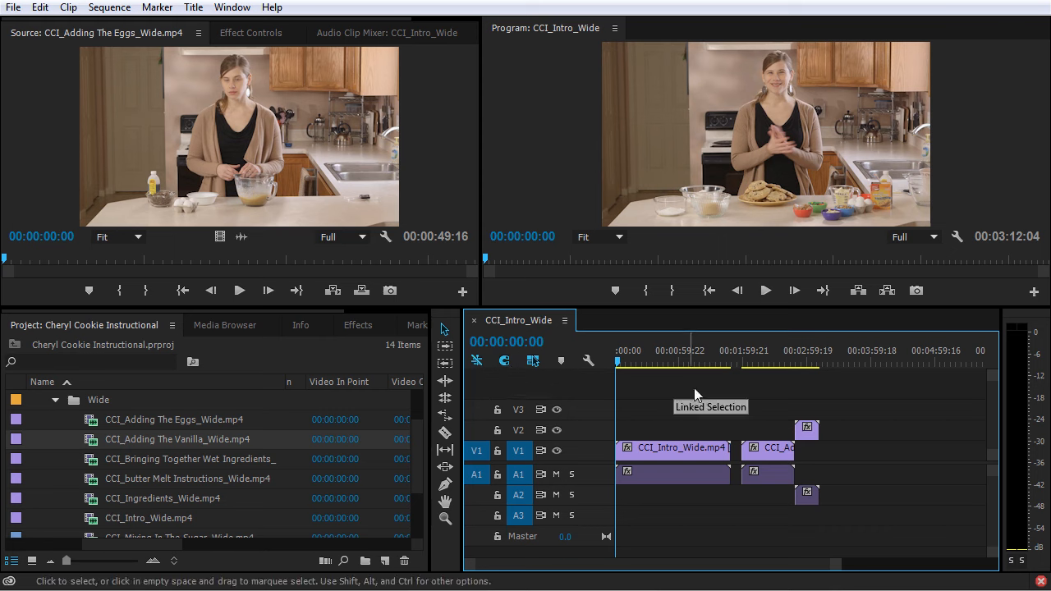
Step: Set the playhead to 00:03:39:08 and place the CCI_Bringing Together Wet Ingredients_Wide clip there on V1
{"action": "left_click", "coordinate": [847, 362]}
{"action": "left_click_drag", "start_coordinate": [849, 358], "coordinate": [848, 361]}
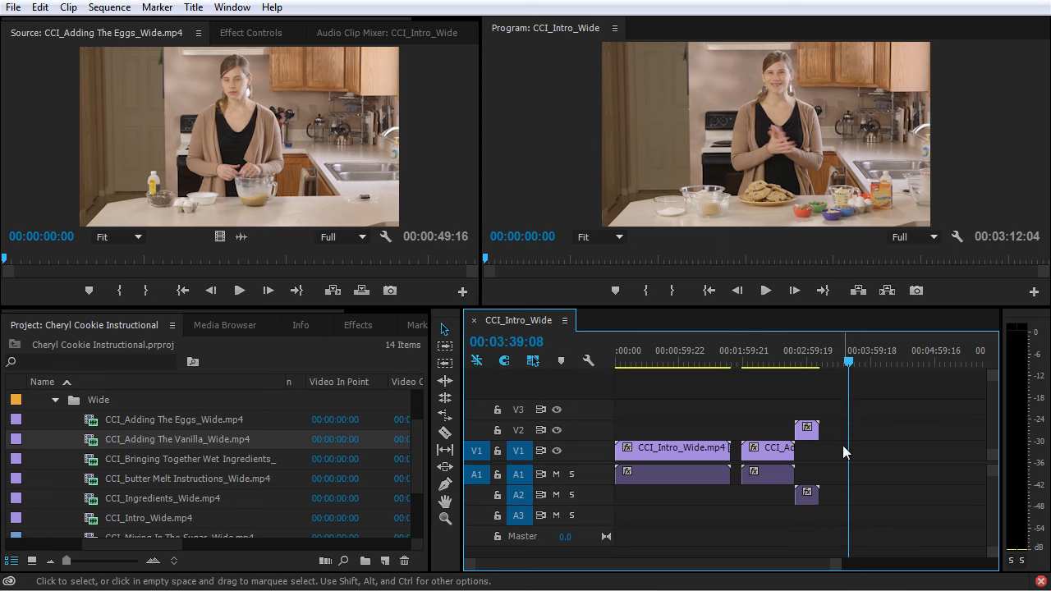
{"action": "left_click_drag", "start_coordinate": [90, 464], "coordinate": [852, 456]}
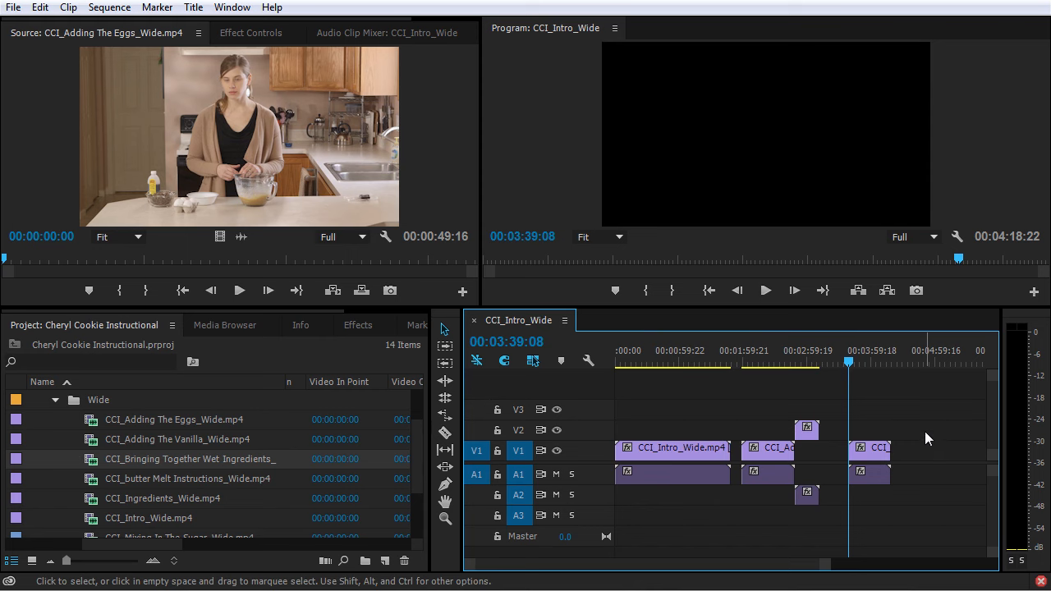
Step: Delete the three clips placed after the intro clip in the CCI_Intro_Wide sequence
{"action": "left_click_drag", "start_coordinate": [917, 406], "coordinate": [768, 517]}
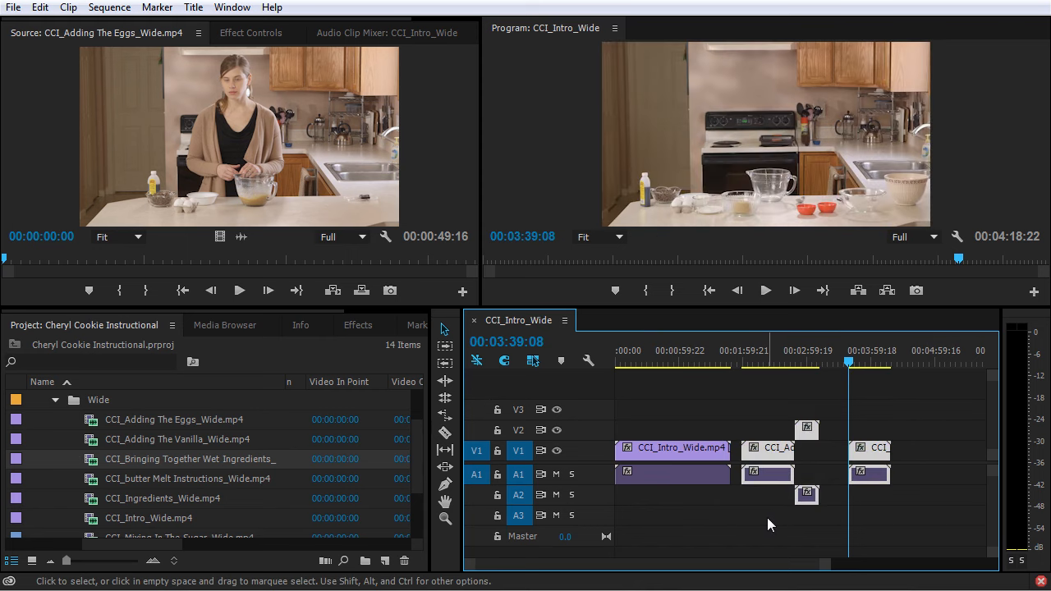
{"action": "key", "text": "Delete"}
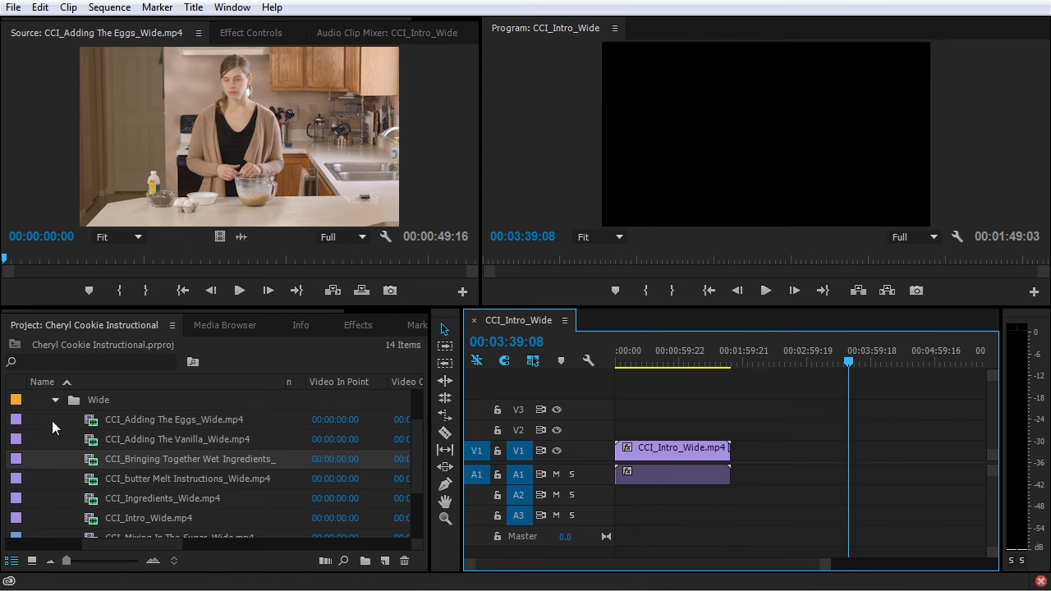
Step: Add the Wide clips from CCI_Adding The Eggs through CCI_Intro to the sequence together, and delete them from the timeline
{"action": "left_click", "coordinate": [77, 418]}
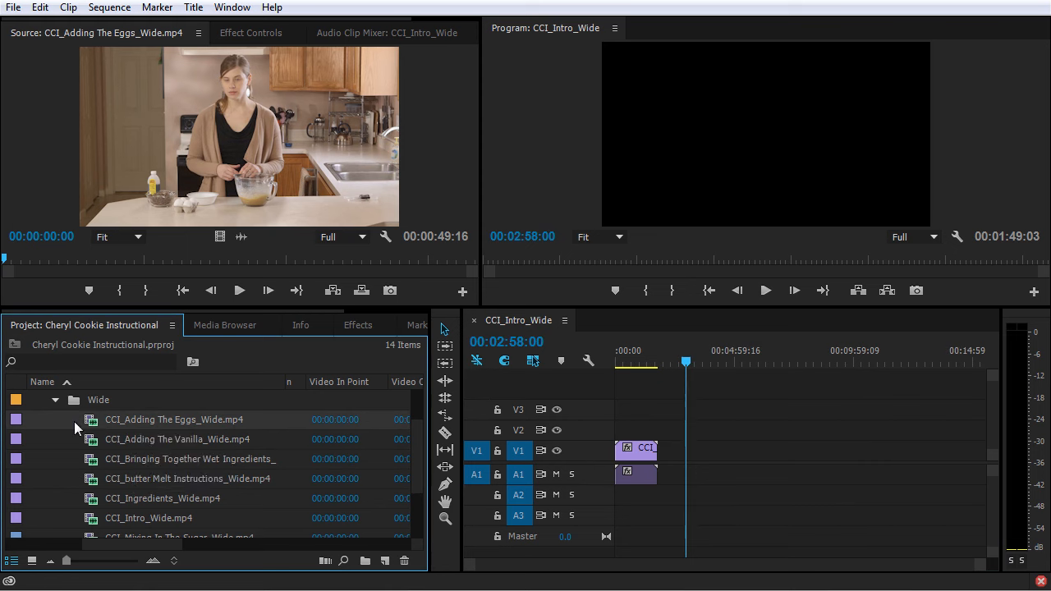
{"action": "left_click", "coordinate": [92, 519], "text": "shift"}
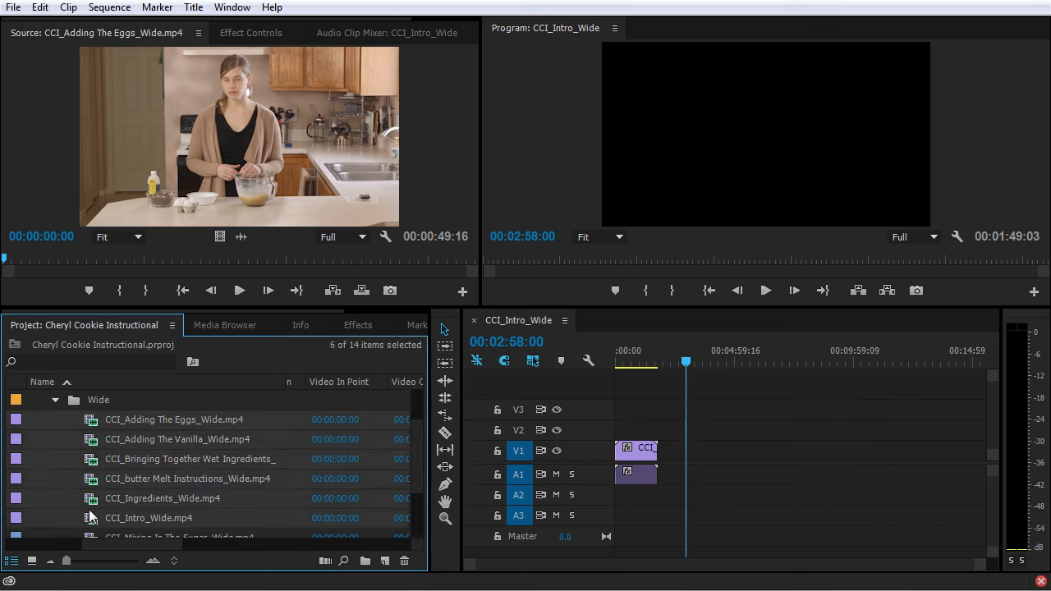
{"action": "left_click_drag", "start_coordinate": [95, 420], "coordinate": [724, 456]}
{"action": "left_click_drag", "start_coordinate": [767, 425], "coordinate": [687, 487]}
{"action": "key", "text": "Delete"}
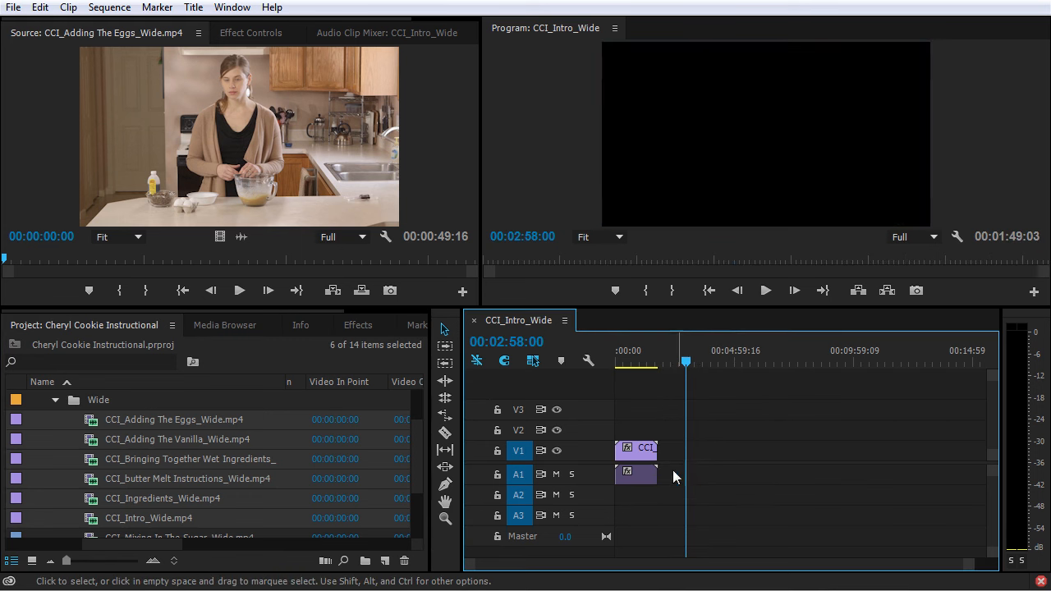
Step: Select only the Adding The Eggs, Bringing Together Wet Ingredients and Ingredients clips in the Wide bin
{"action": "left_click", "coordinate": [71, 457]}
{"action": "left_click", "coordinate": [97, 464], "text": "ctrl"}
{"action": "left_click", "coordinate": [97, 499], "text": "ctrl"}
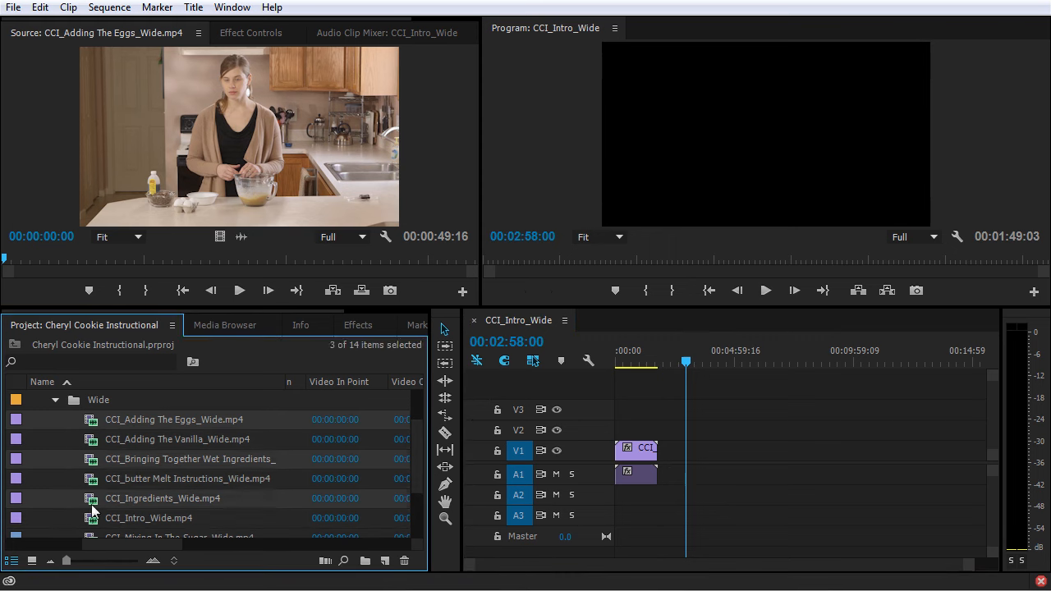
{"action": "left_click_drag", "start_coordinate": [92, 501], "coordinate": [4, 426]}
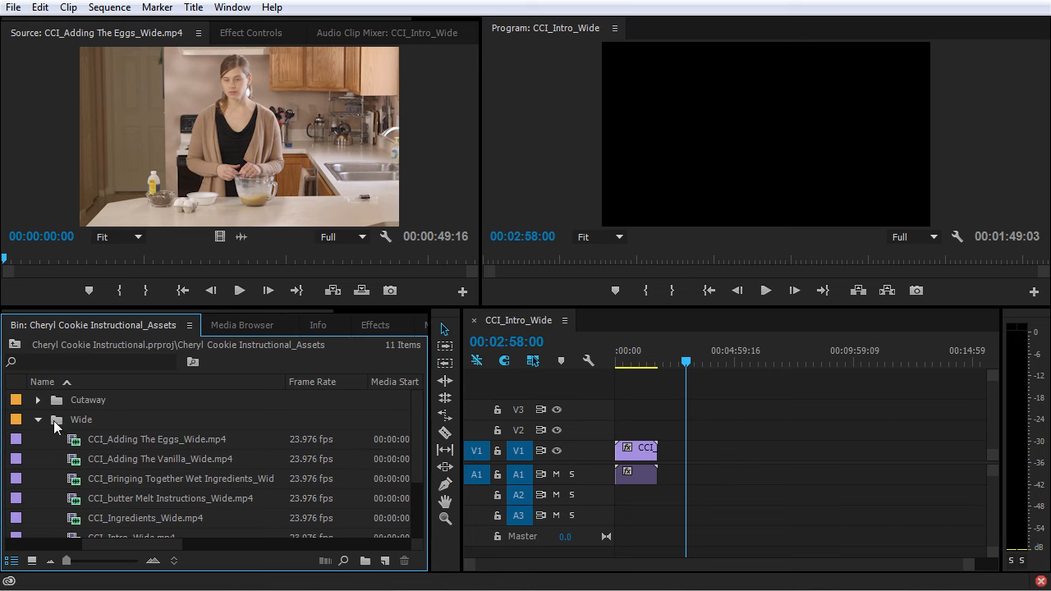
Step: Open the Wide bin on its own in icon view and enlarge its area to show more thumbnails
{"action": "double_click", "coordinate": [55, 422]}
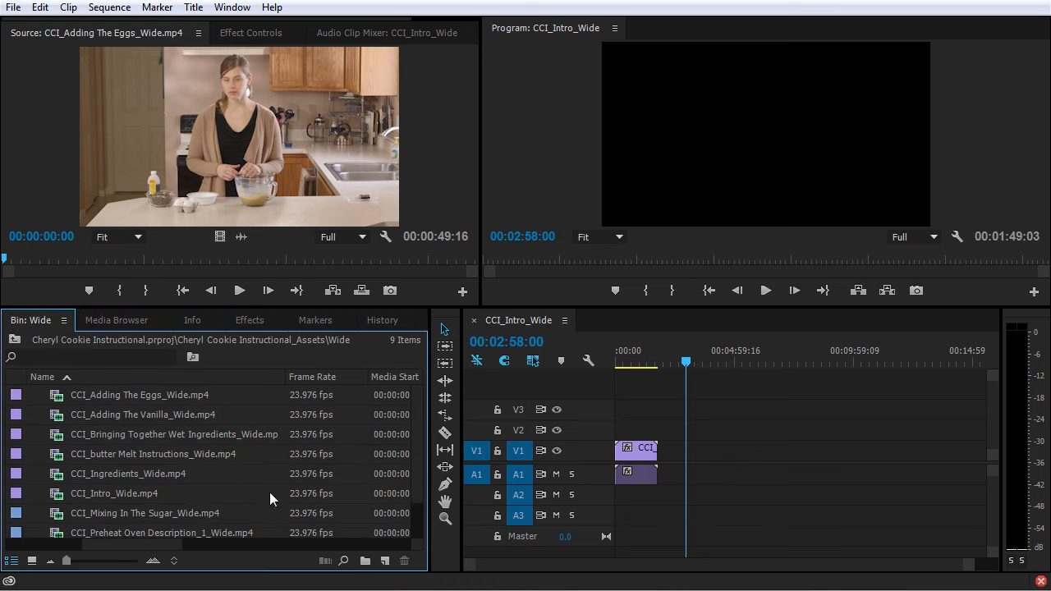
{"action": "left_click", "coordinate": [14, 339]}
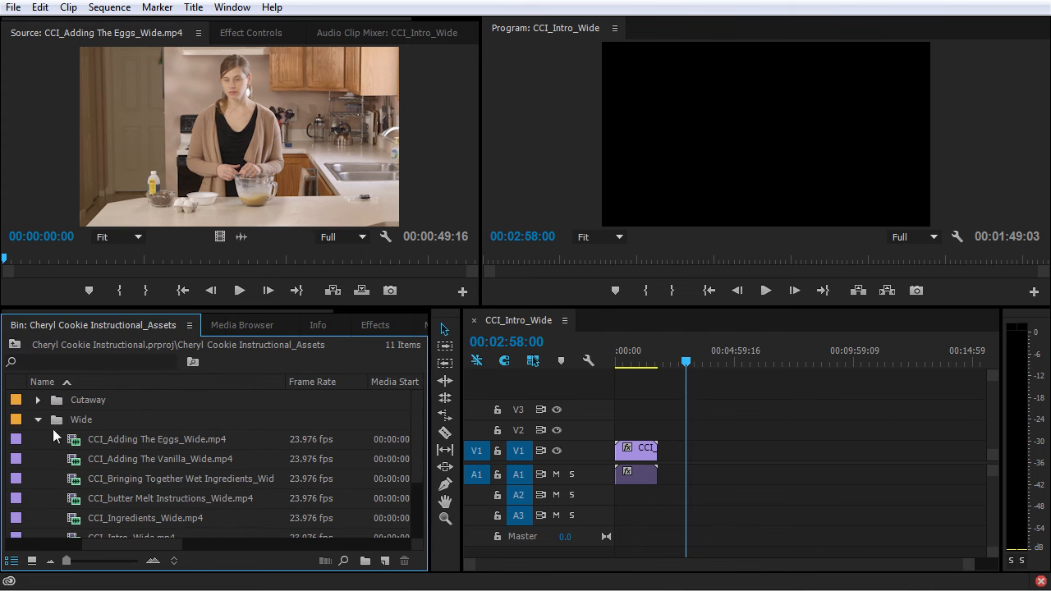
{"action": "double_click", "coordinate": [56, 421]}
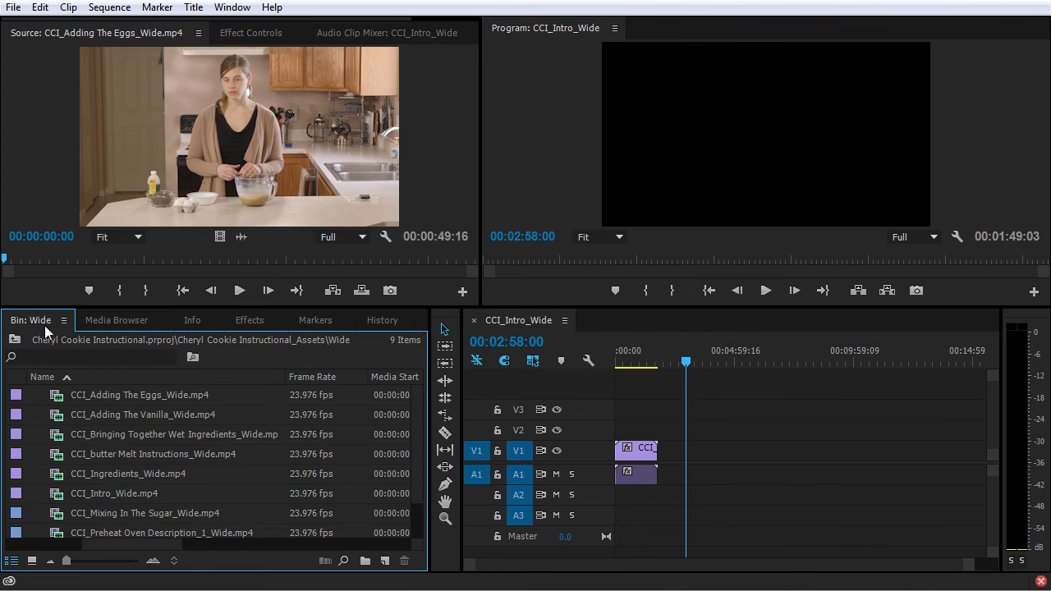
{"action": "left_click", "coordinate": [35, 565]}
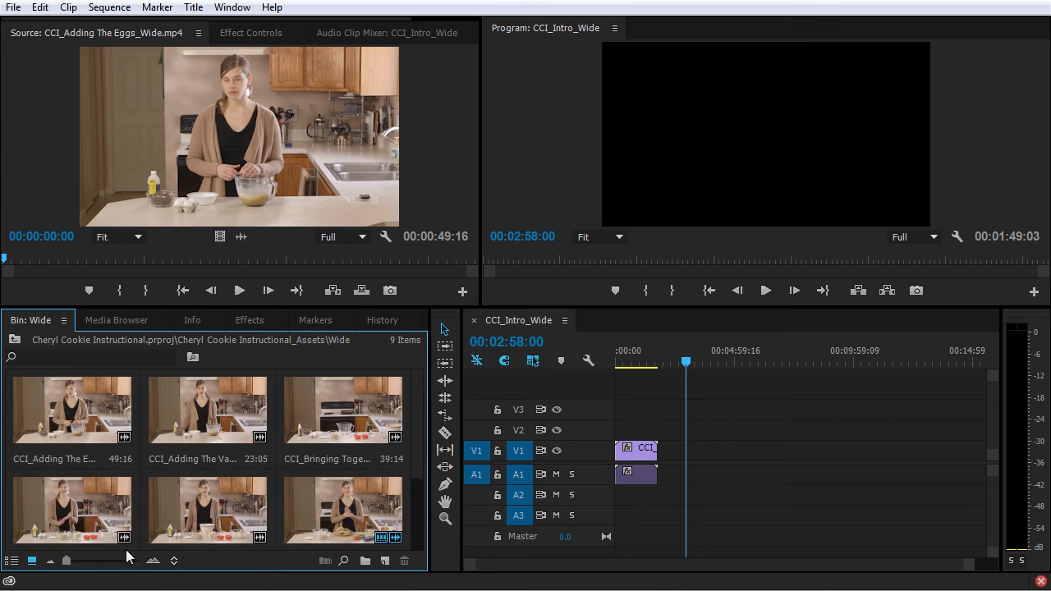
{"action": "left_click_drag", "start_coordinate": [309, 310], "coordinate": [320, 223]}
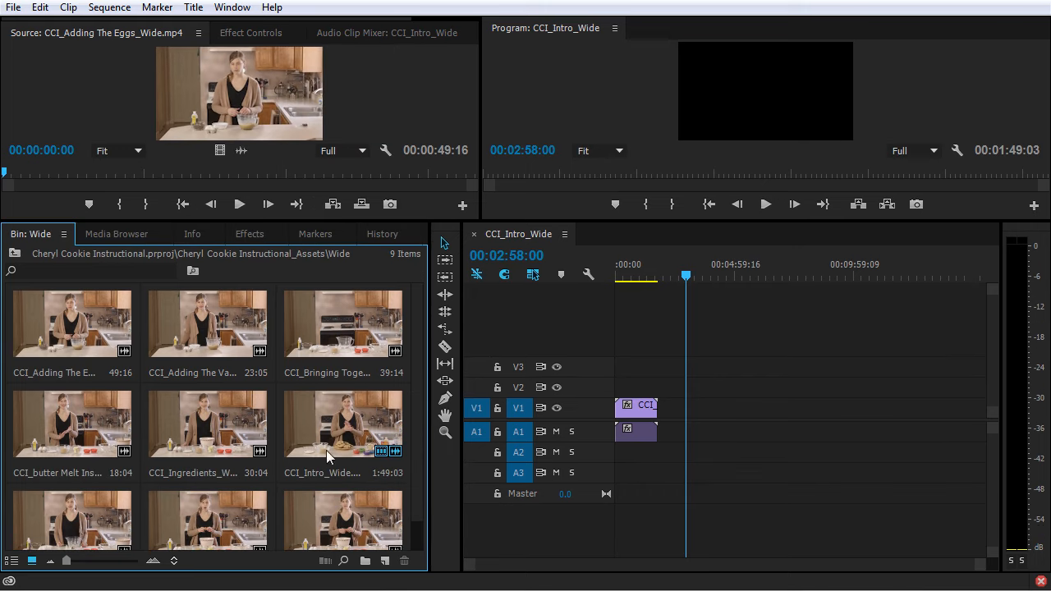
Step: Rearrange the Wide bin thumbnails so CCI_Intro_Wide comes first, the 27:20 Preheat Oven clip second and CCI_butter Melt Instructions_Wide third
{"action": "left_click", "coordinate": [343, 432]}
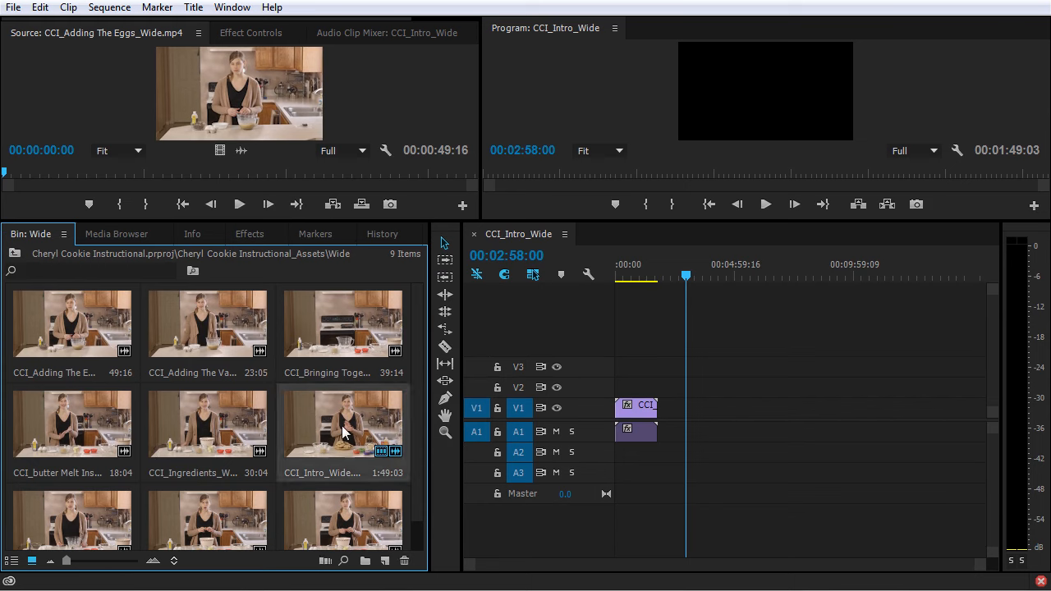
{"action": "left_click_drag", "start_coordinate": [325, 420], "coordinate": [66, 363]}
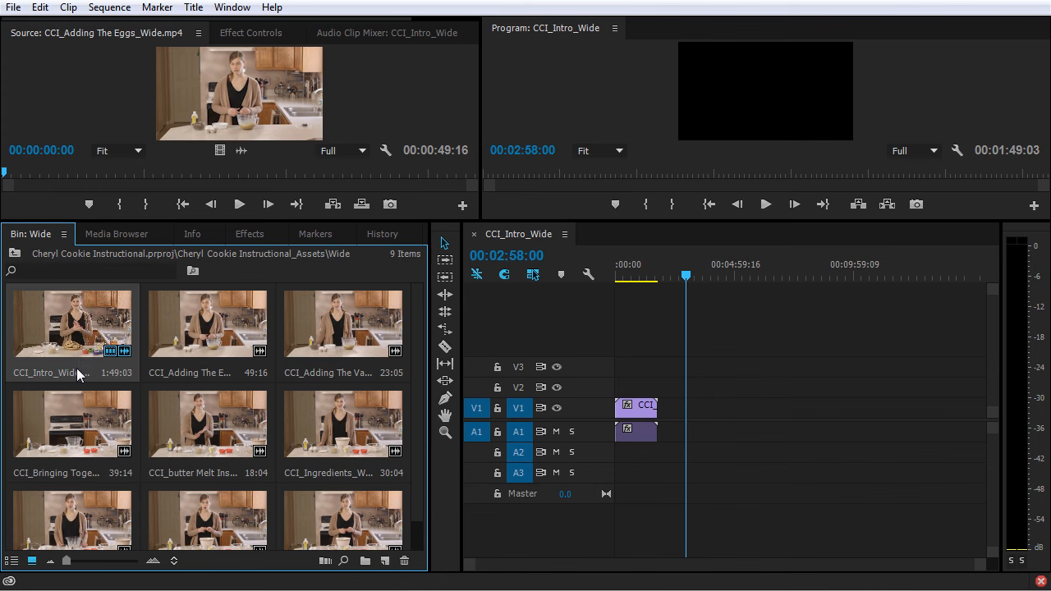
{"action": "scroll", "coordinate": [276, 546], "scroll_direction": "down", "scroll_amount": 1}
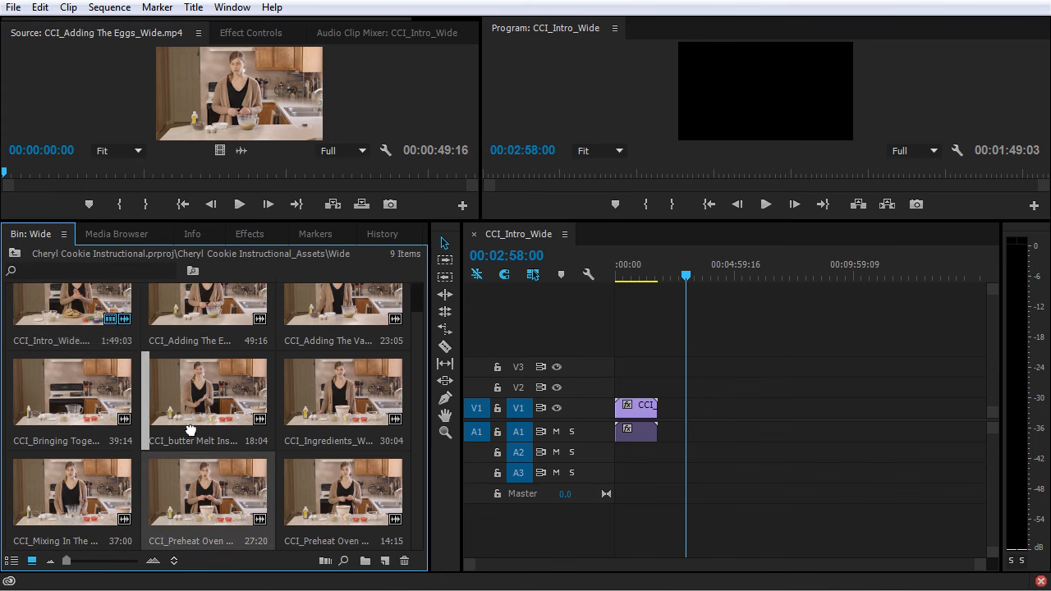
{"action": "left_click_drag", "start_coordinate": [167, 334], "coordinate": [163, 332]}
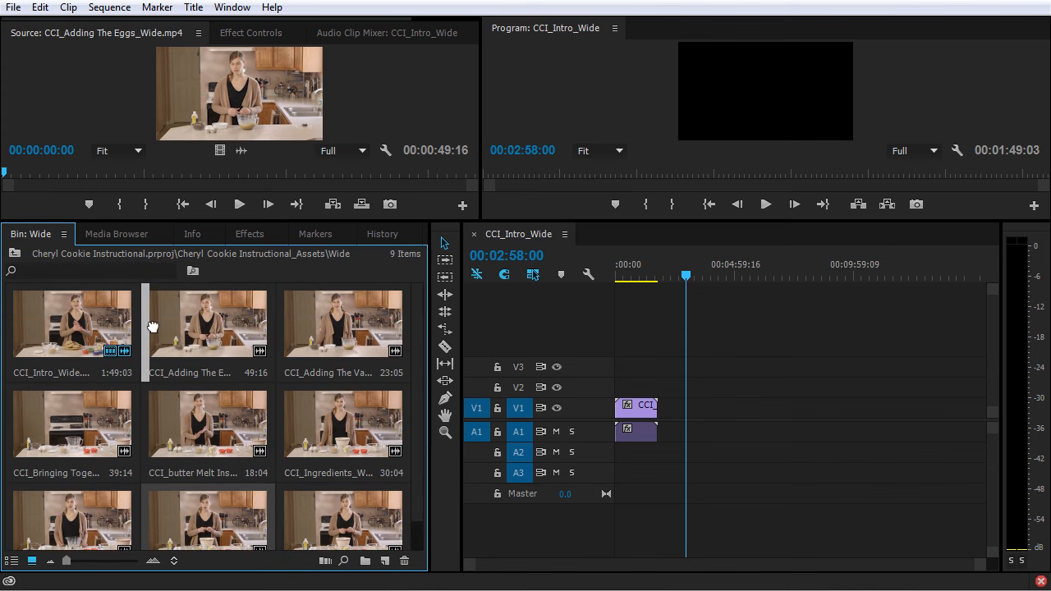
{"action": "left_click_drag", "start_coordinate": [350, 452], "coordinate": [293, 349]}
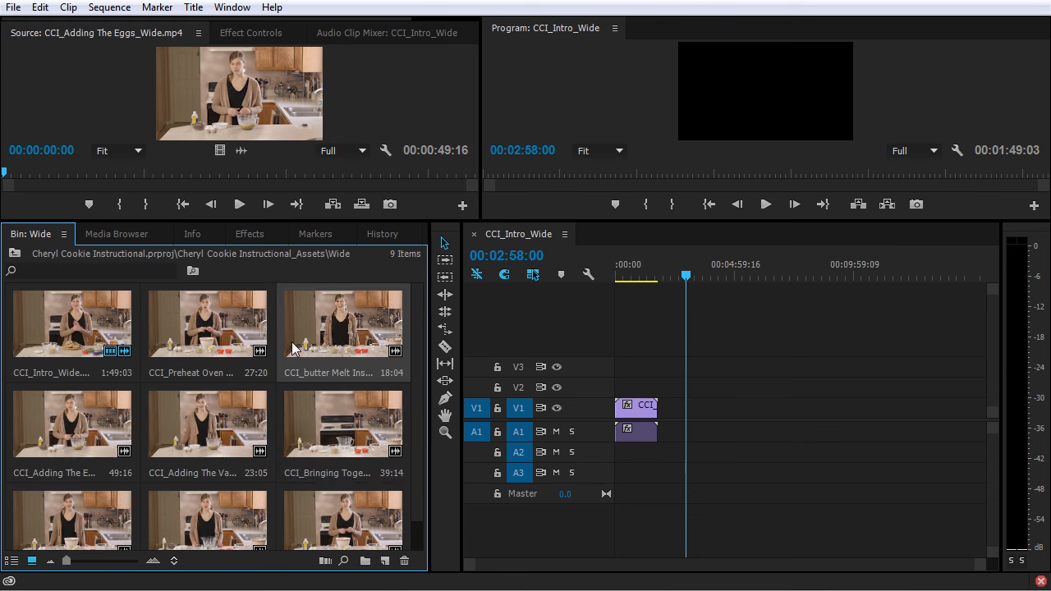
Step: Add the first three Wide bin clips together to V1 at 00:02:58:00, keeping their thumbnail order
{"action": "left_click", "coordinate": [89, 343]}
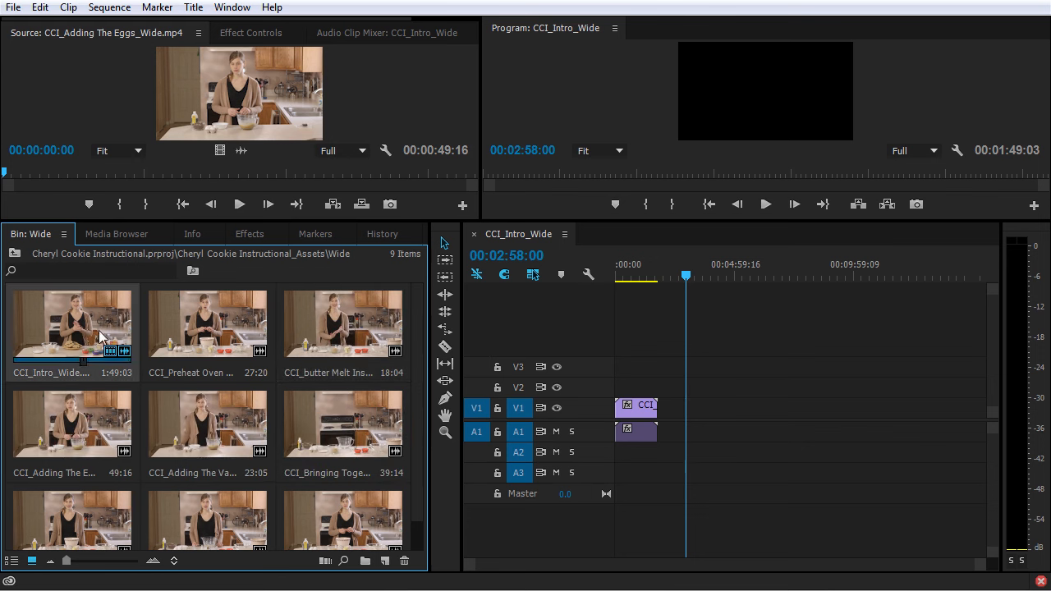
{"action": "left_click", "coordinate": [203, 339], "text": "shift"}
{"action": "left_click", "coordinate": [315, 344], "text": "shift"}
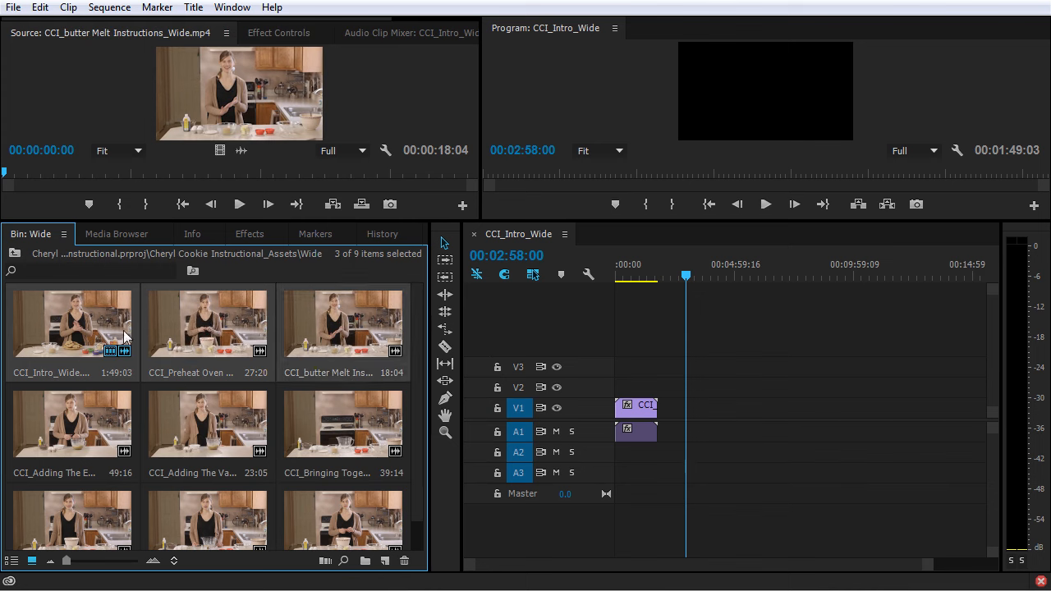
{"action": "left_click_drag", "start_coordinate": [617, 383], "coordinate": [710, 412]}
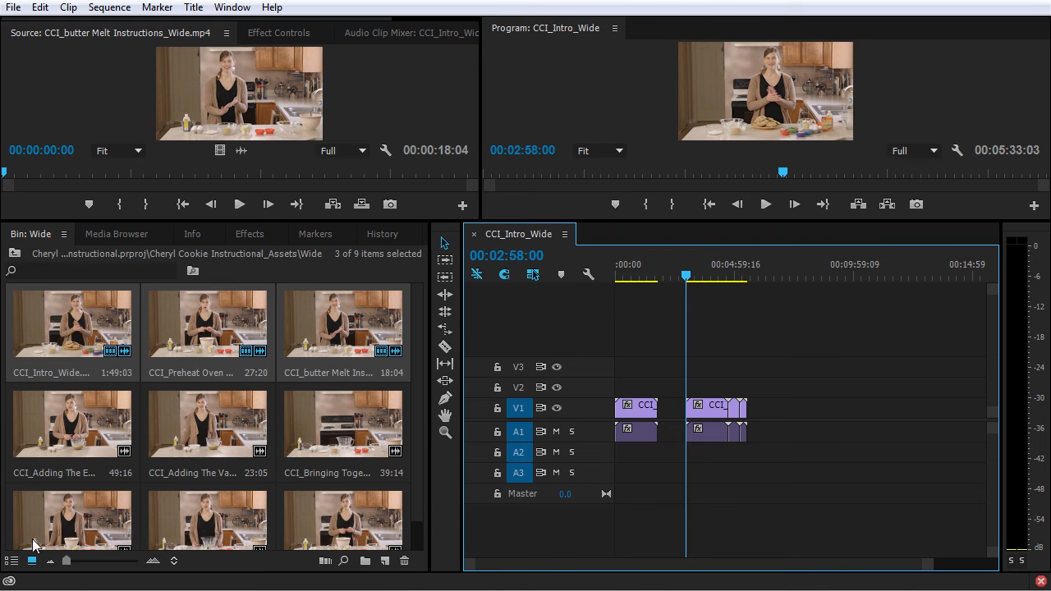
Step: Sort the Wide bin thumbnails by Name and switch the sorting back to User Order
{"action": "left_click", "coordinate": [174, 561]}
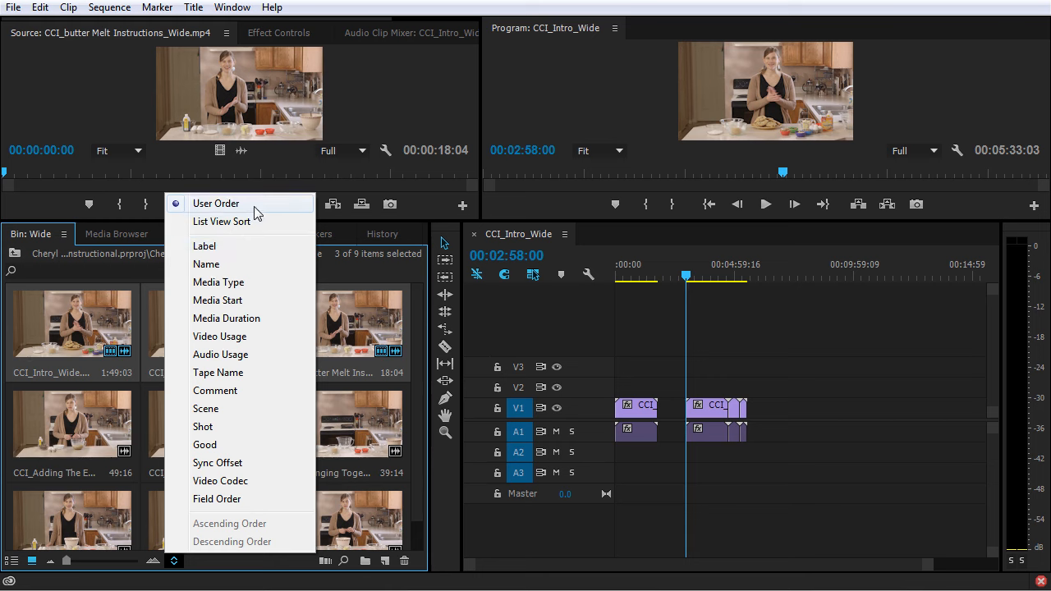
{"action": "left_click", "coordinate": [258, 264]}
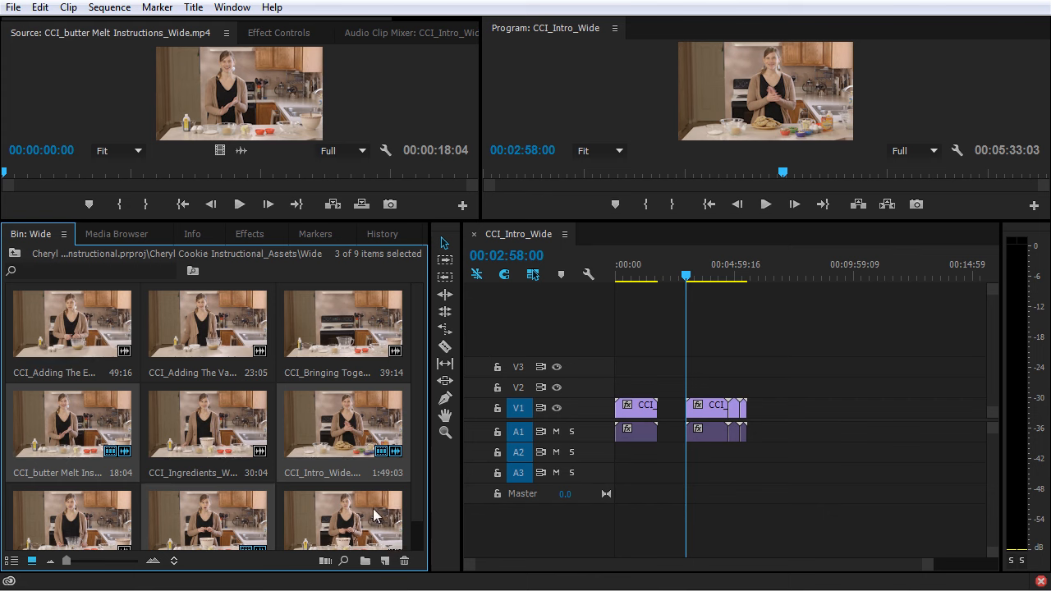
{"action": "left_click", "coordinate": [173, 560]}
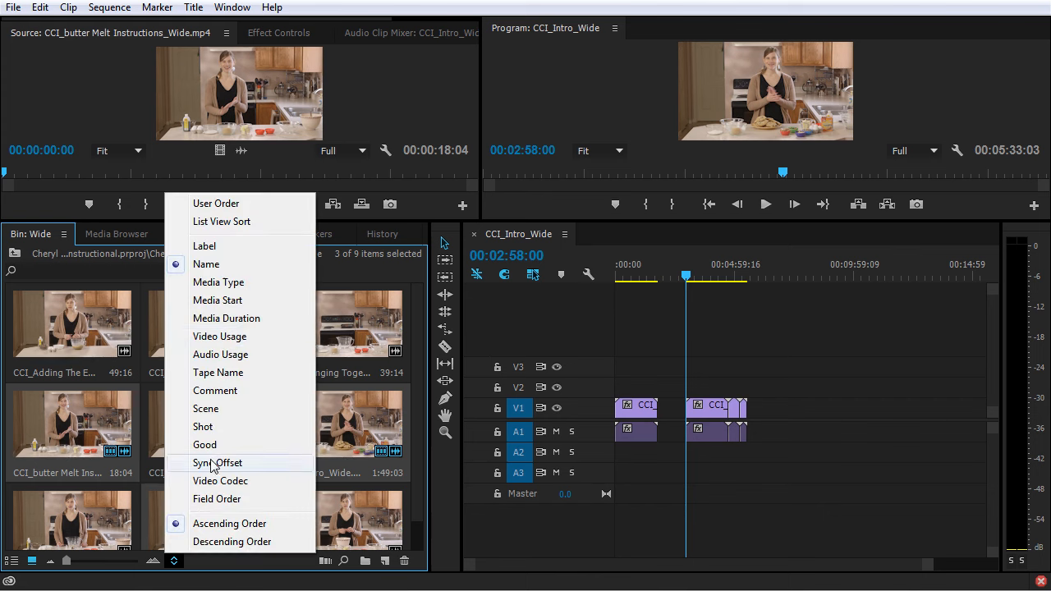
{"action": "left_click", "coordinate": [251, 206]}
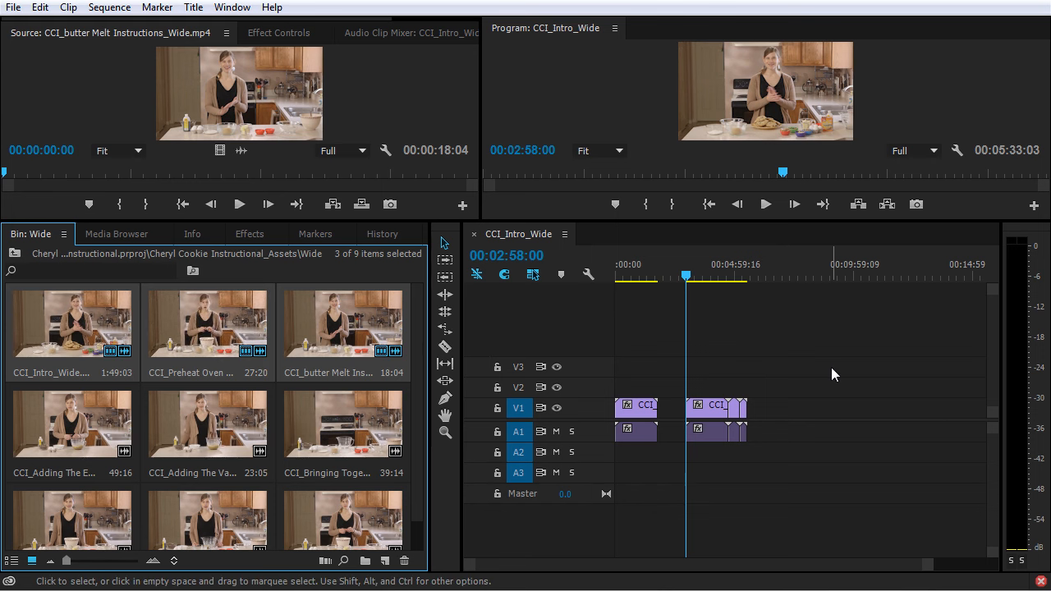
Step: Delete the three clips at 00:02:58:00 from the CCI_Intro_Wide sequence
{"action": "left_click_drag", "start_coordinate": [830, 367], "coordinate": [690, 466]}
{"action": "key", "text": "Delete"}
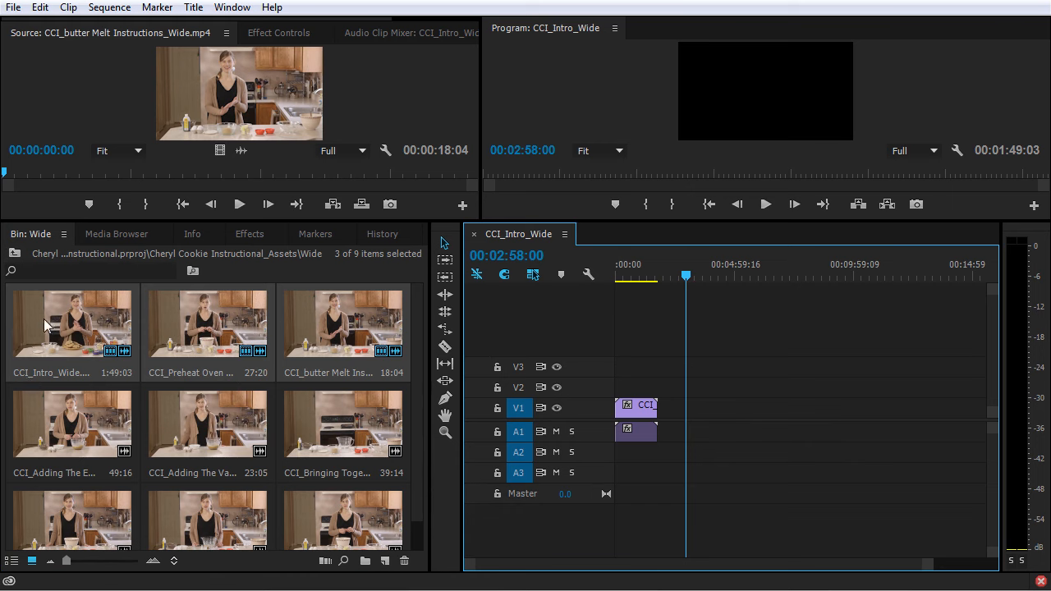
Step: Return from the Wide bin to the project's root level and show the project contents in list view
{"action": "left_click", "coordinate": [15, 259]}
{"action": "left_click", "coordinate": [14, 256]}
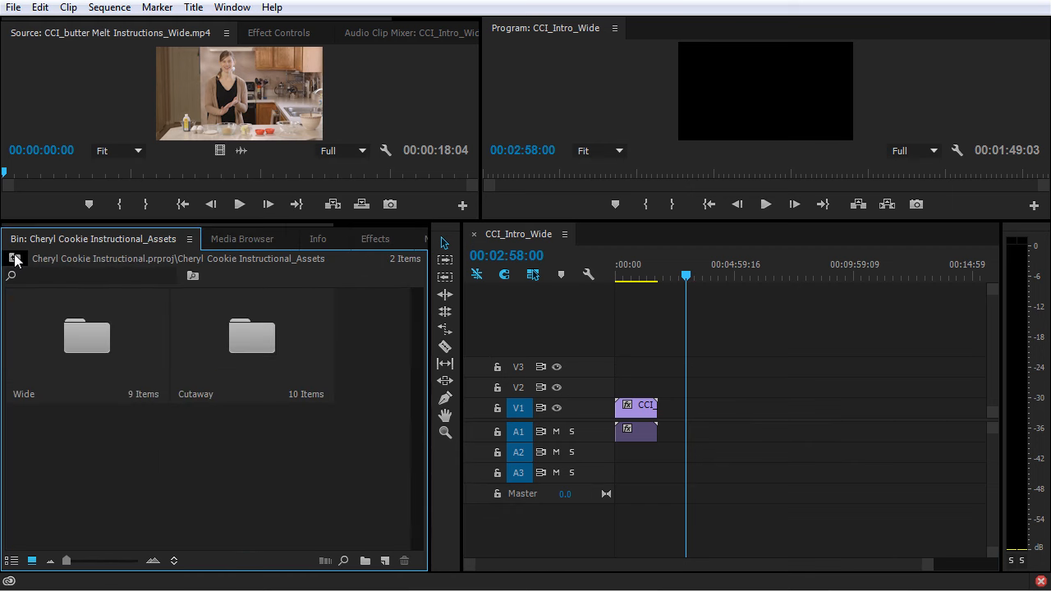
{"action": "left_click", "coordinate": [15, 259]}
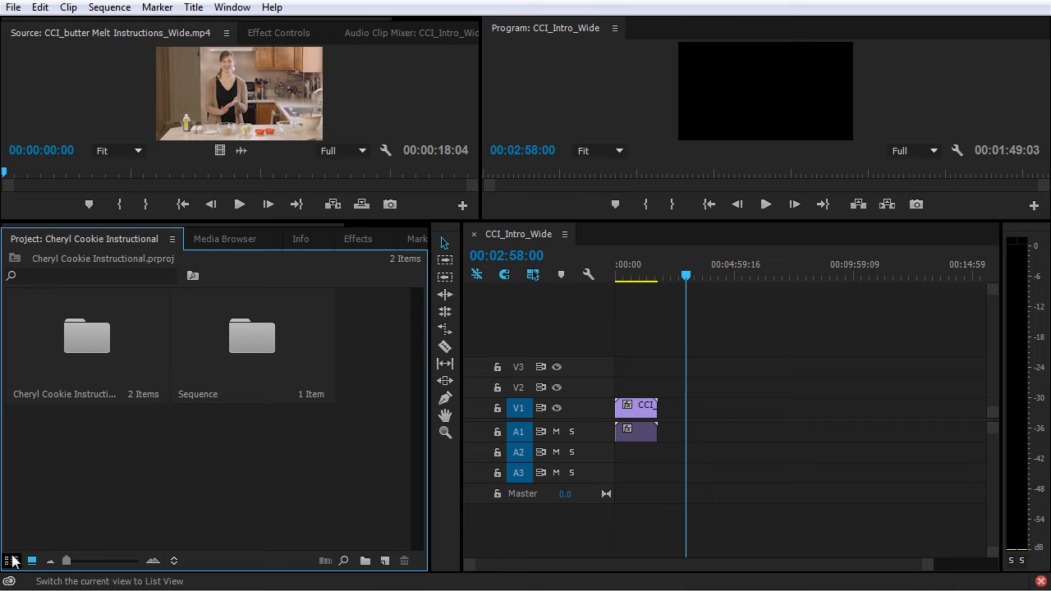
{"action": "left_click", "coordinate": [12, 561]}
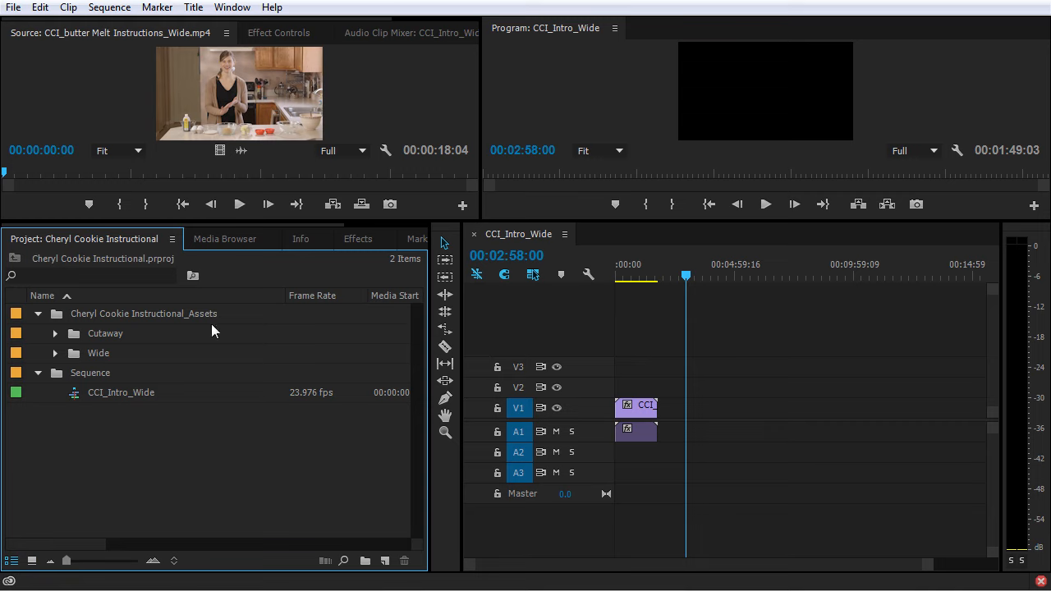
Step: Open the Wide bin in a separate window and dock it beside the Cheryl Cookie Instructional project
{"action": "double_click", "coordinate": [72, 355]}
{"action": "left_click_drag", "start_coordinate": [74, 36], "coordinate": [517, 156]}
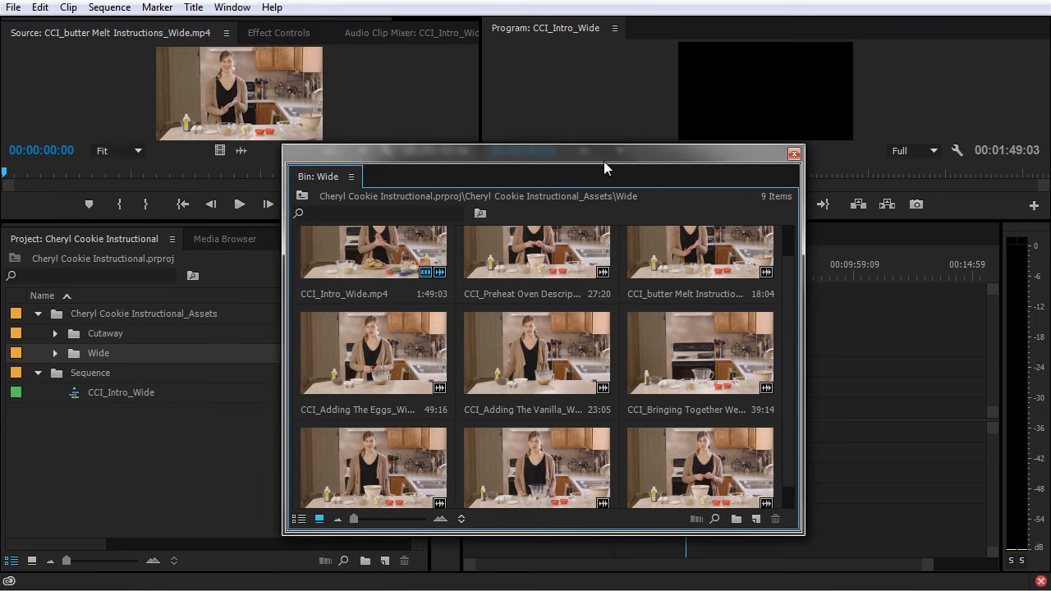
{"action": "left_click_drag", "start_coordinate": [335, 177], "coordinate": [217, 239]}
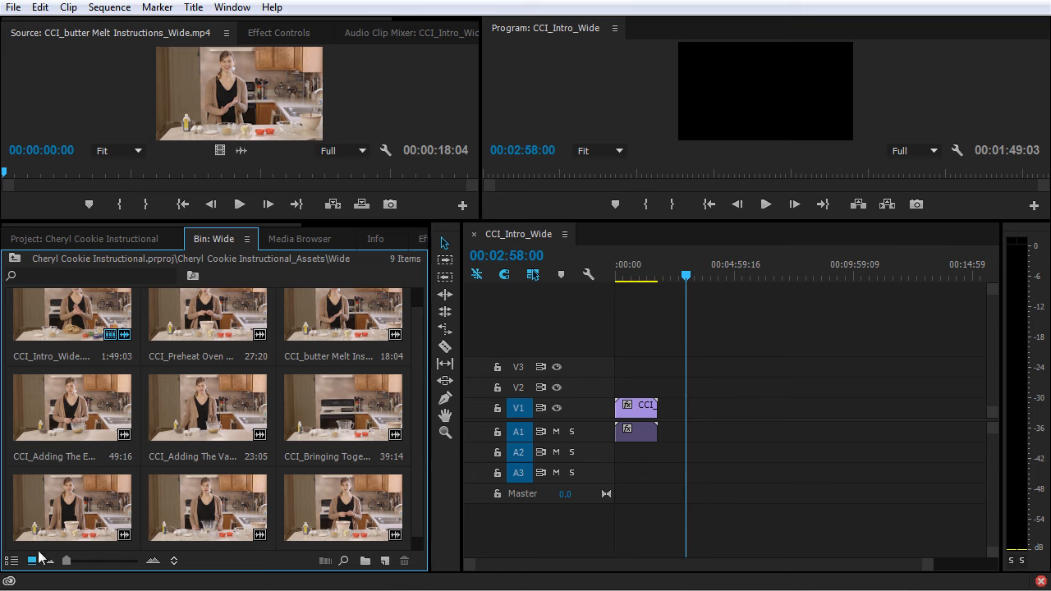
Step: Open the Cutaway bin in its own window, show its clips as thumbnails and dock it beside the Wide bin
{"action": "scroll", "coordinate": [83, 349], "scroll_direction": "up", "scroll_amount": 1}
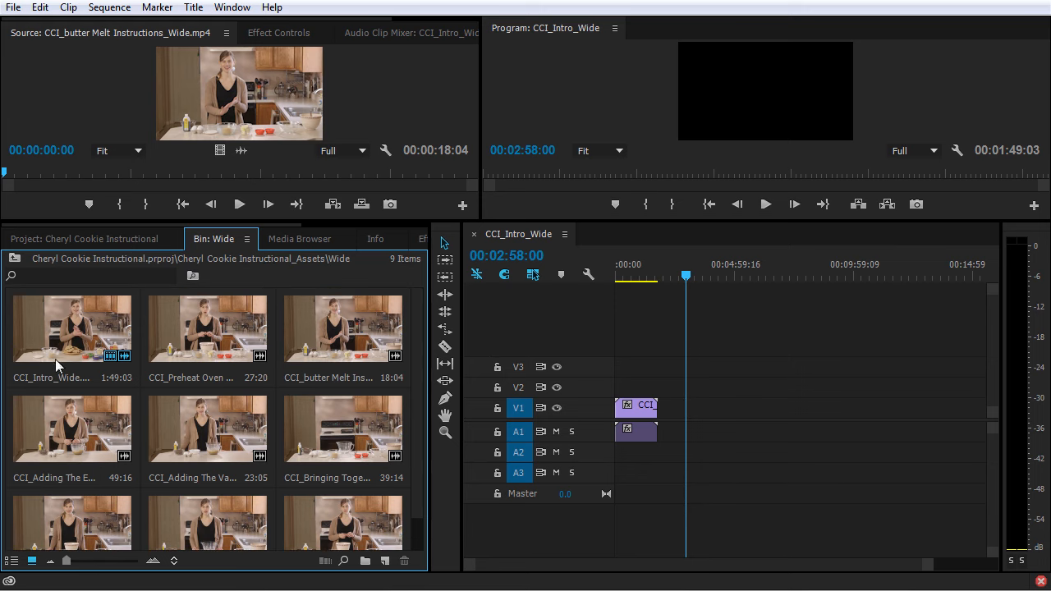
{"action": "left_click", "coordinate": [91, 240]}
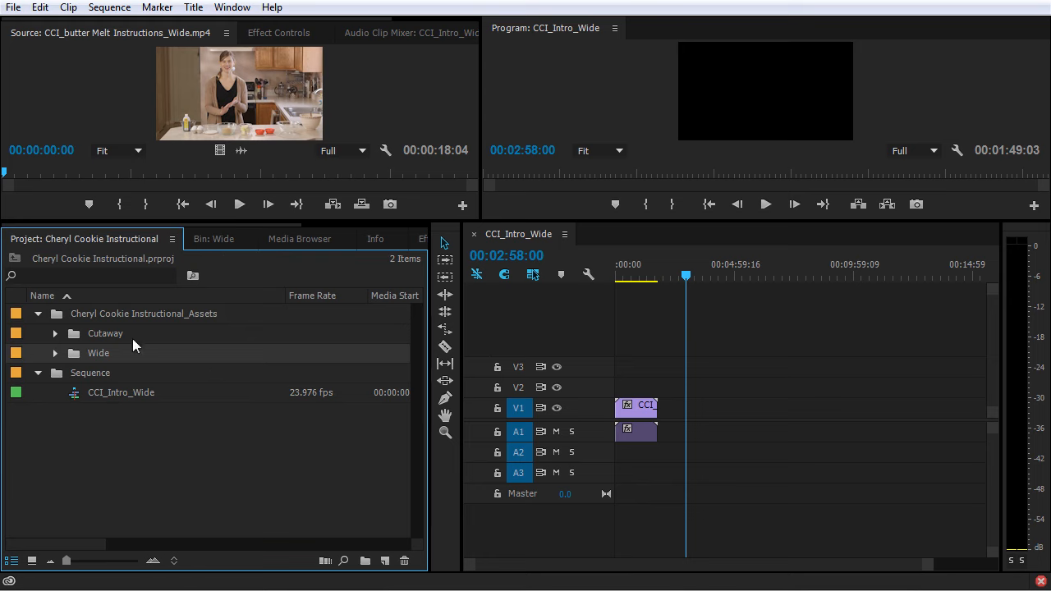
{"action": "left_click", "coordinate": [215, 239]}
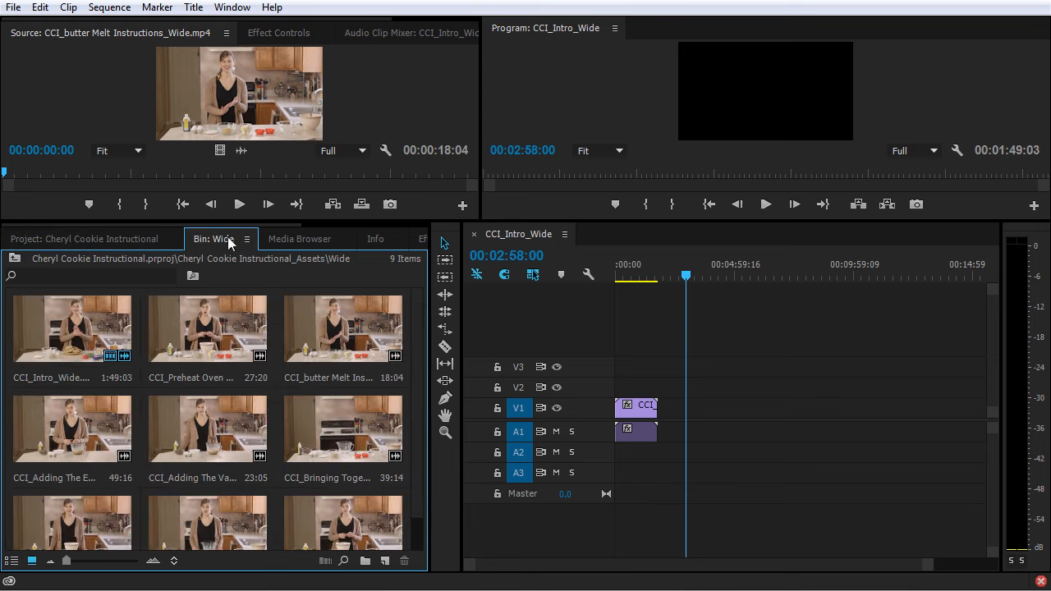
{"action": "left_click", "coordinate": [132, 241]}
{"action": "double_click", "coordinate": [70, 336]}
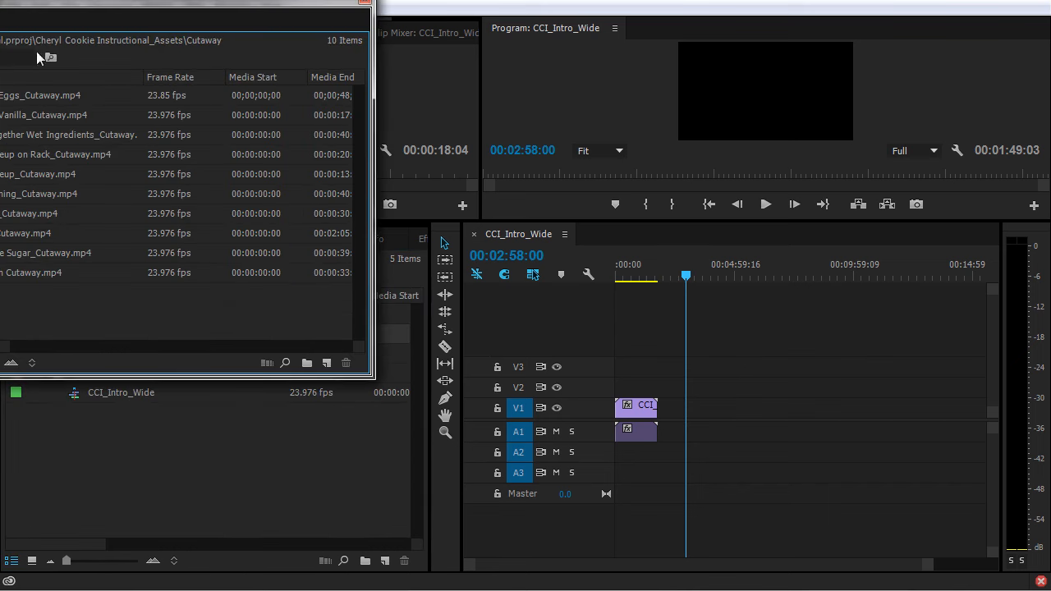
{"action": "left_click_drag", "start_coordinate": [45, 2], "coordinate": [424, 116]}
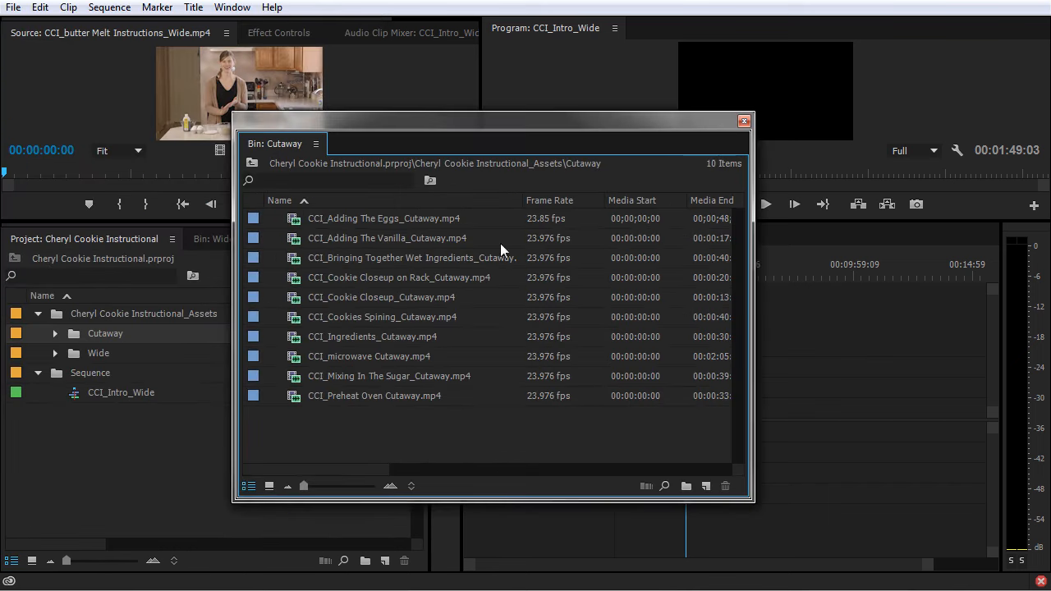
{"action": "left_click", "coordinate": [268, 486]}
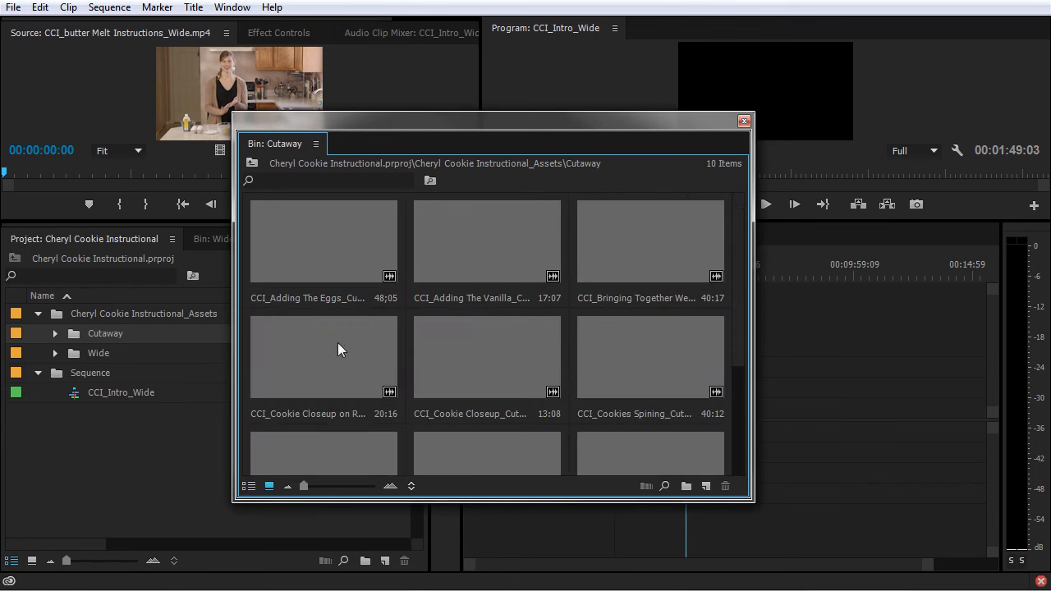
{"action": "left_click_drag", "start_coordinate": [285, 144], "coordinate": [275, 247]}
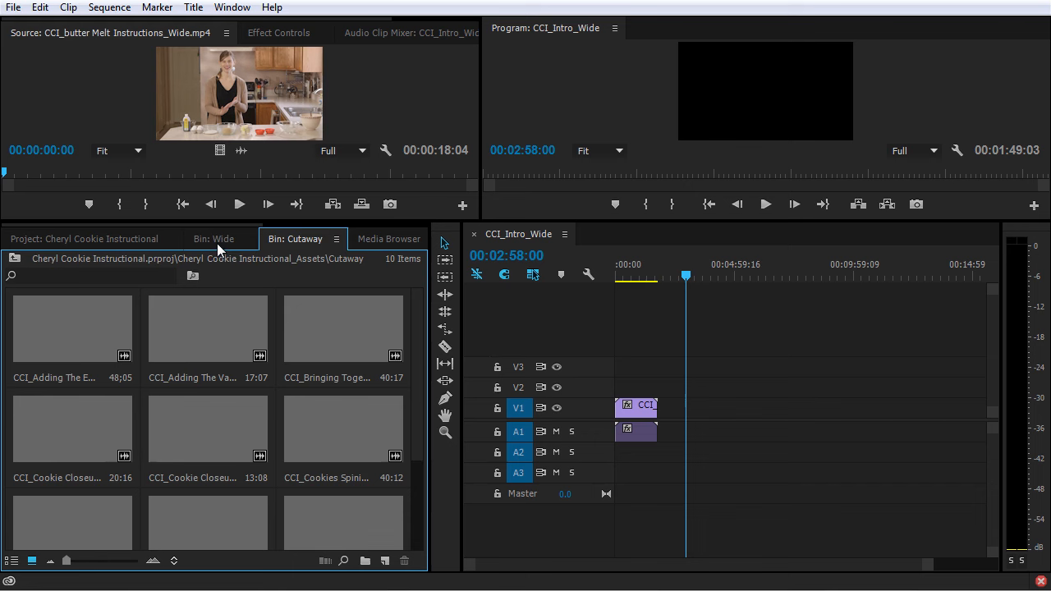
Step: Compare the footage thumbnails in the Wide and Cutaway bins and return to the project's root contents
{"action": "left_click", "coordinate": [215, 240]}
{"action": "left_click", "coordinate": [288, 240]}
{"action": "left_click", "coordinate": [99, 351]}
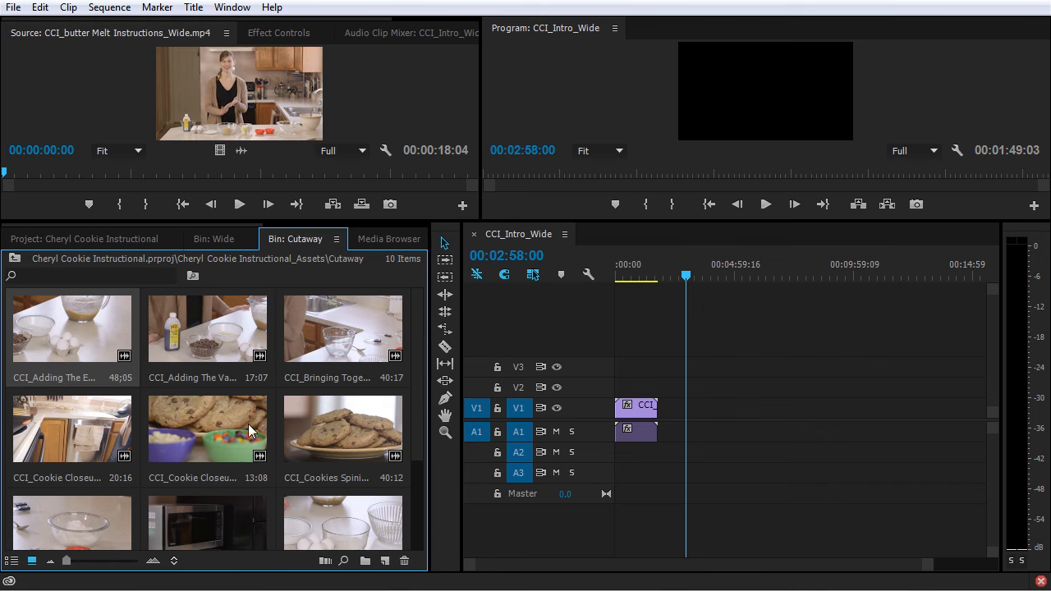
{"action": "scroll", "coordinate": [319, 404], "scroll_direction": "down", "scroll_amount": 3}
{"action": "scroll", "coordinate": [318, 404], "scroll_direction": "up", "scroll_amount": 3}
{"action": "left_click", "coordinate": [212, 238]}
{"action": "left_click", "coordinate": [133, 239]}
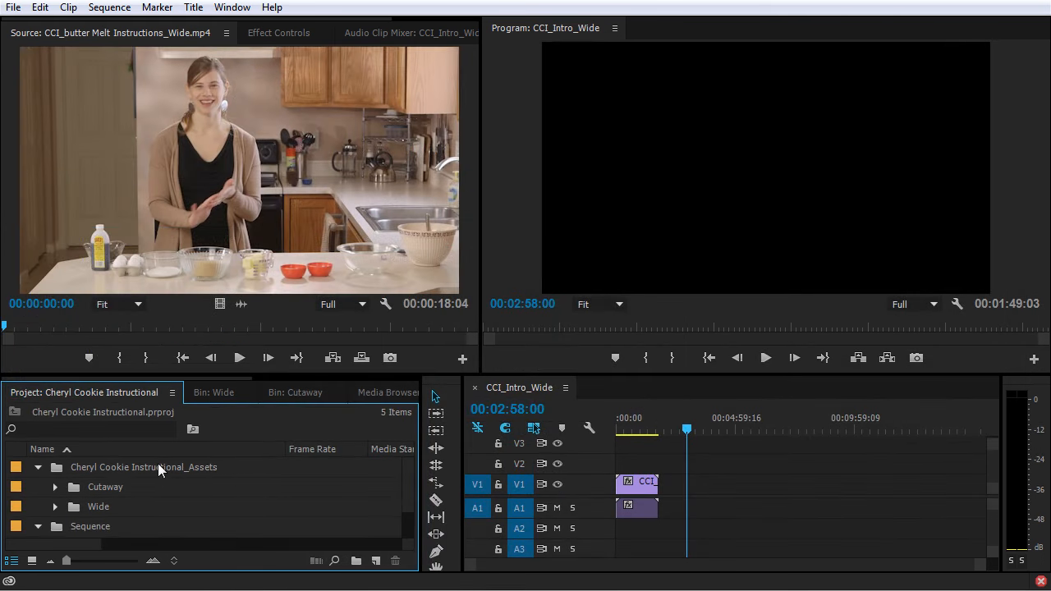
Step: Expand the Cutaway folder in the project list and load CCI_Adding The Eggs_Cutaway.mp4 into the Source monitor
{"action": "left_click", "coordinate": [55, 487]}
{"action": "scroll", "coordinate": [75, 498], "scroll_direction": "down", "scroll_amount": 1}
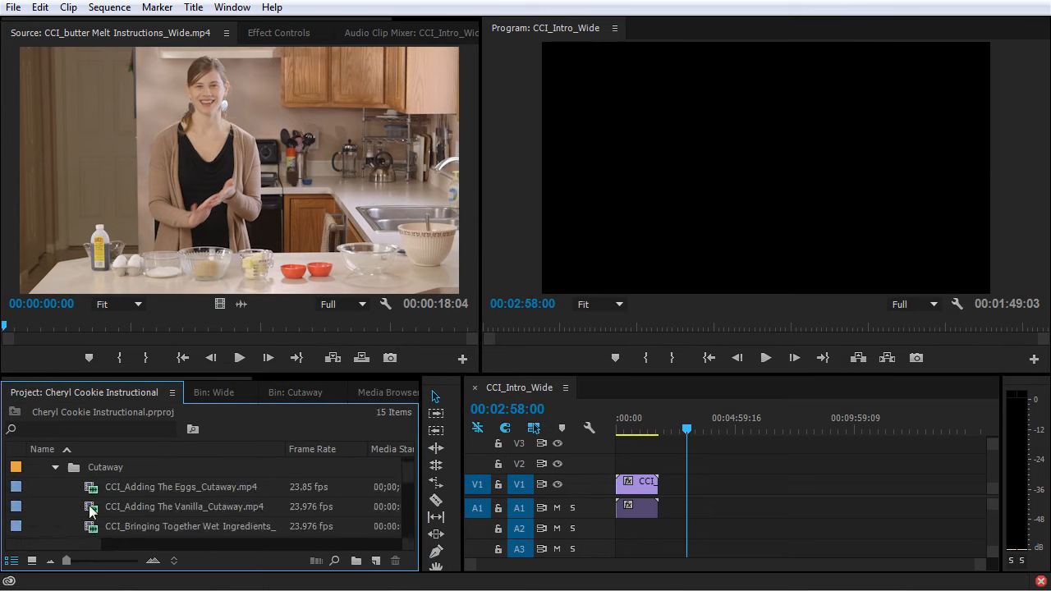
{"action": "double_click", "coordinate": [91, 489]}
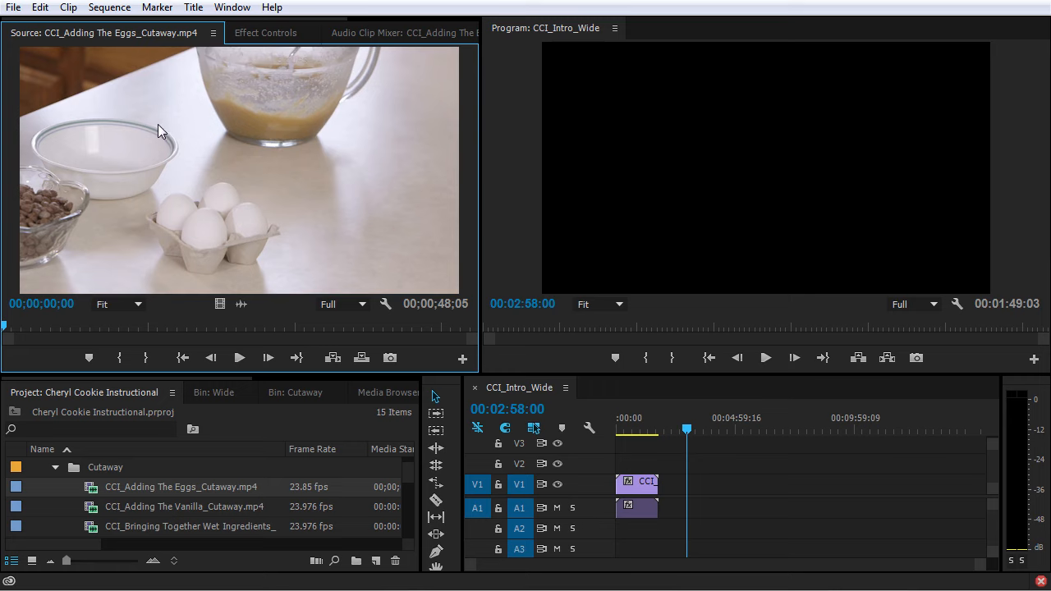
Step: Place the eggs cutaway in the sequence at 00:02:58:00 with video and audio, followed by a video-only and an audio-only copy
{"action": "left_click_drag", "start_coordinate": [132, 144], "coordinate": [681, 513]}
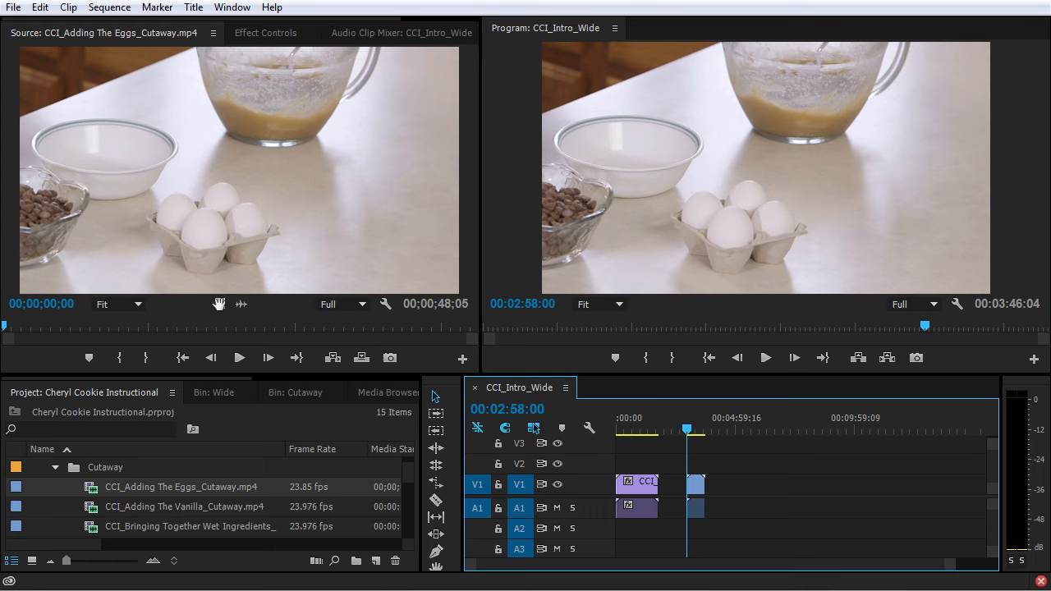
{"action": "left_click_drag", "start_coordinate": [218, 304], "coordinate": [718, 490]}
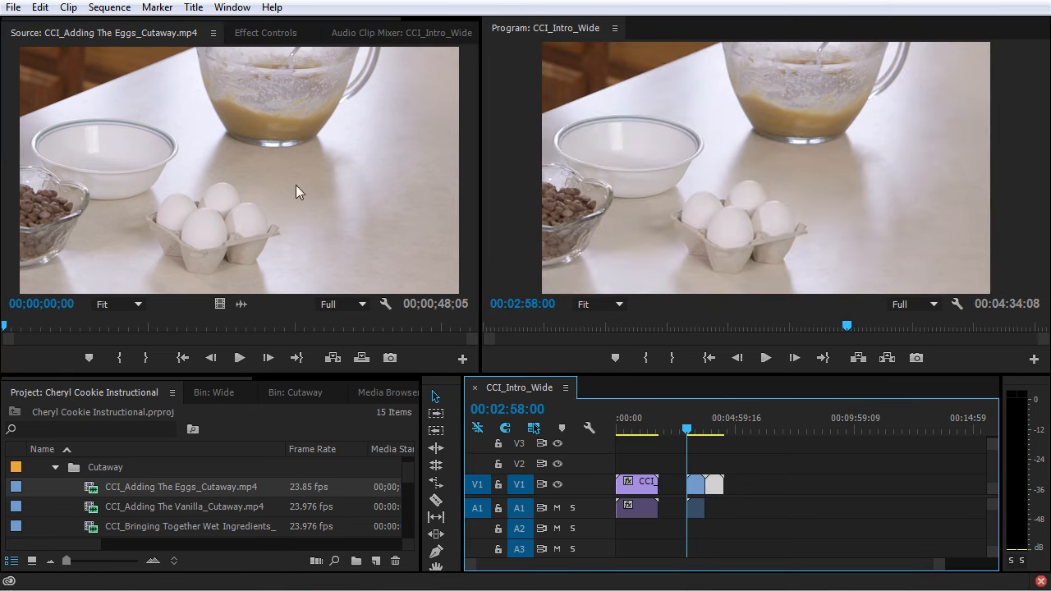
{"action": "left_click_drag", "start_coordinate": [244, 306], "coordinate": [740, 524]}
Step: Delete all the eggs cutaway pieces from the CCI_Intro_Wide sequence
{"action": "left_click_drag", "start_coordinate": [764, 472], "coordinate": [696, 513]}
{"action": "key", "text": "Delete"}
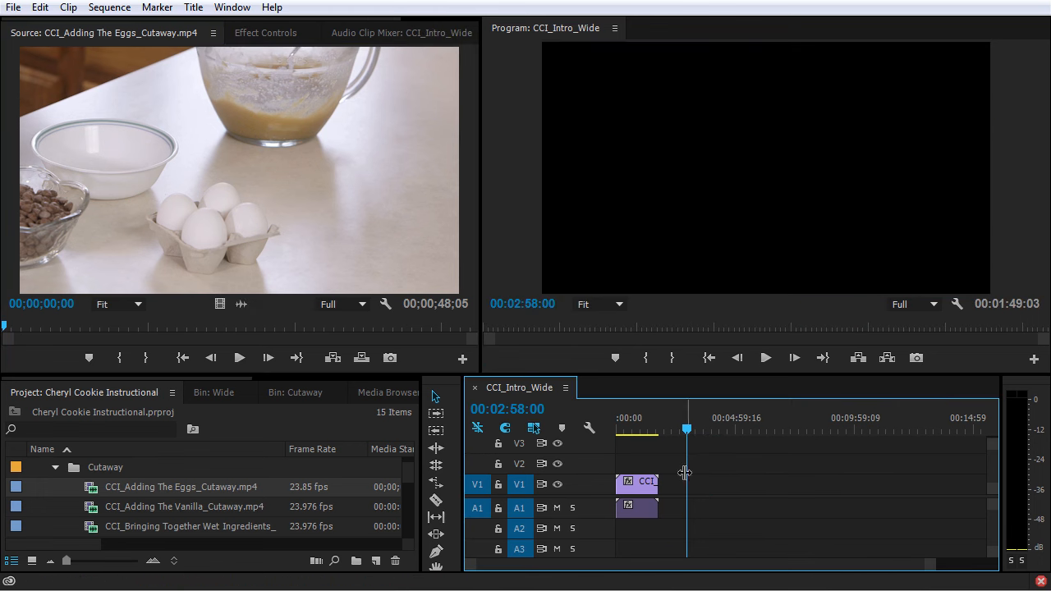
Step: Automate the first eight Wide bin clips to the sequence at 00:04:34:08, placed sequentially in Selection Order with default audio and video transitions
{"action": "key", "text": "Down"}
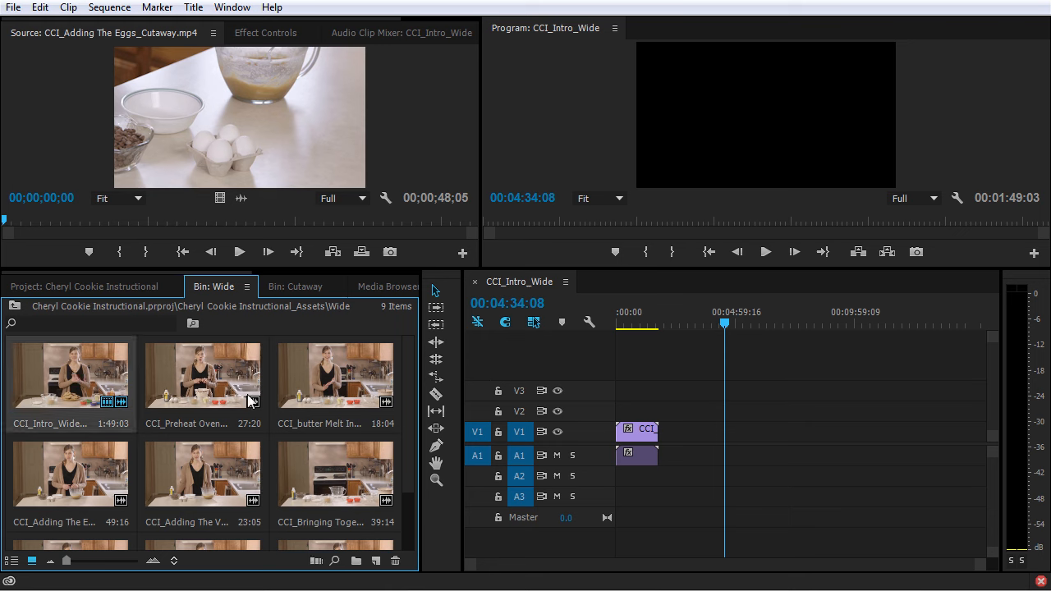
{"action": "scroll", "coordinate": [197, 378], "scroll_direction": "down", "scroll_amount": 1}
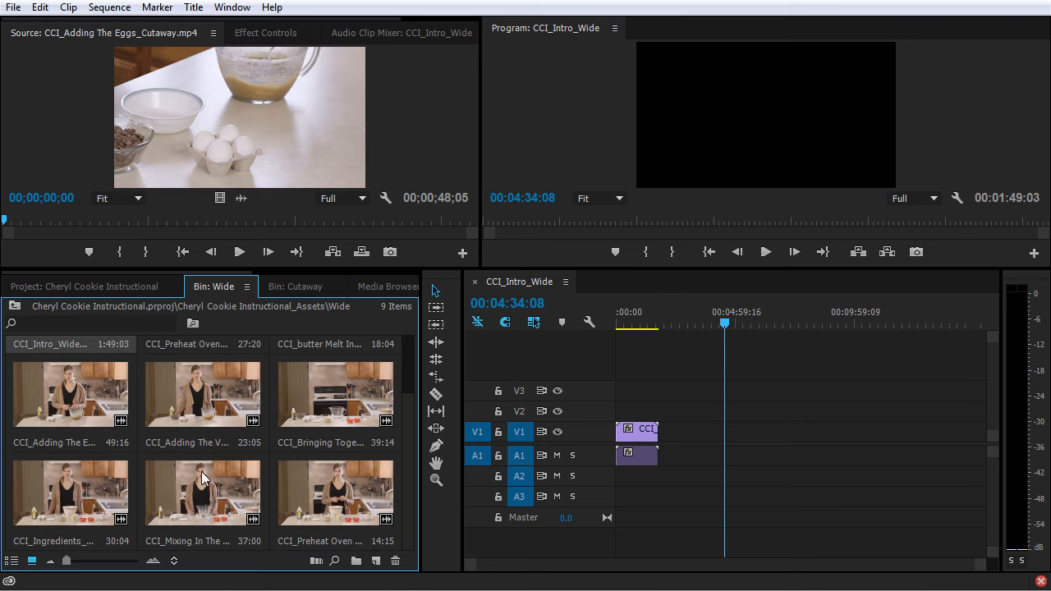
{"action": "left_click", "coordinate": [201, 501], "text": "shift"}
{"action": "scroll", "coordinate": [189, 495], "scroll_direction": "up", "scroll_amount": 1}
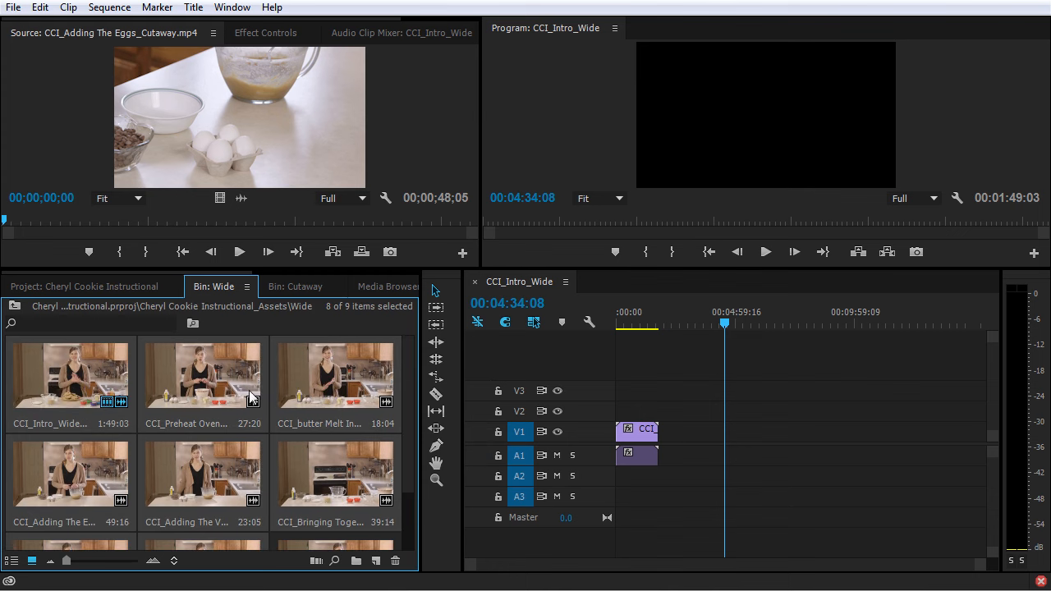
{"action": "left_click", "coordinate": [316, 560]}
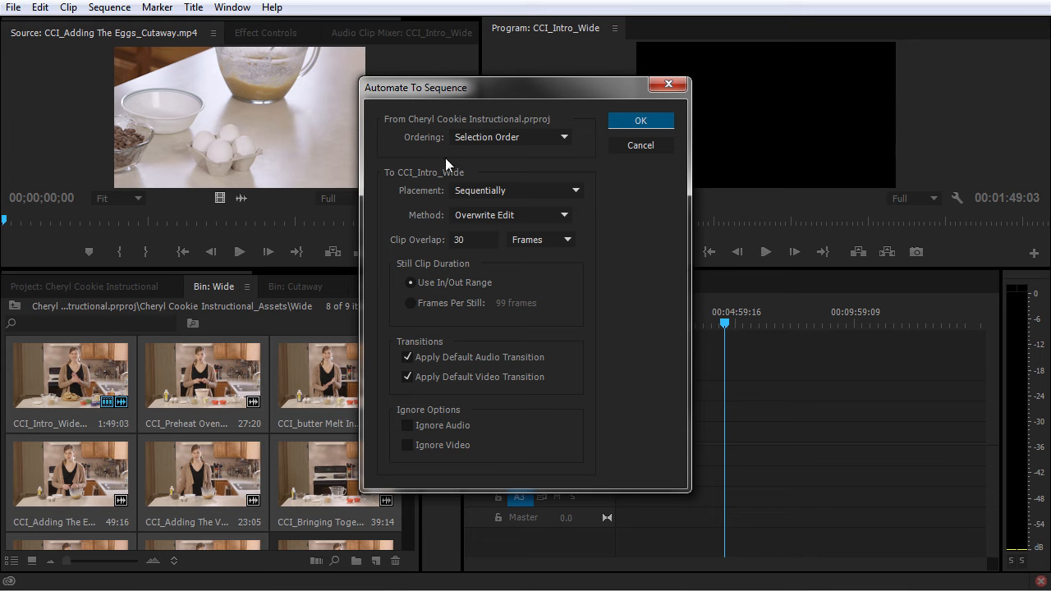
{"action": "left_click_drag", "start_coordinate": [494, 79], "coordinate": [522, 115]}
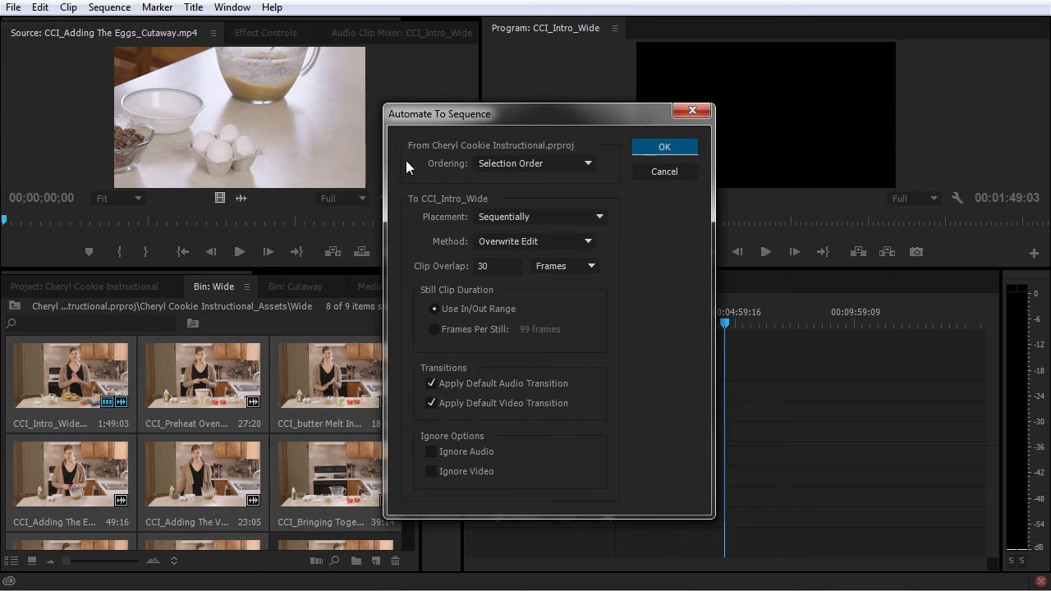
{"action": "left_click", "coordinate": [562, 165]}
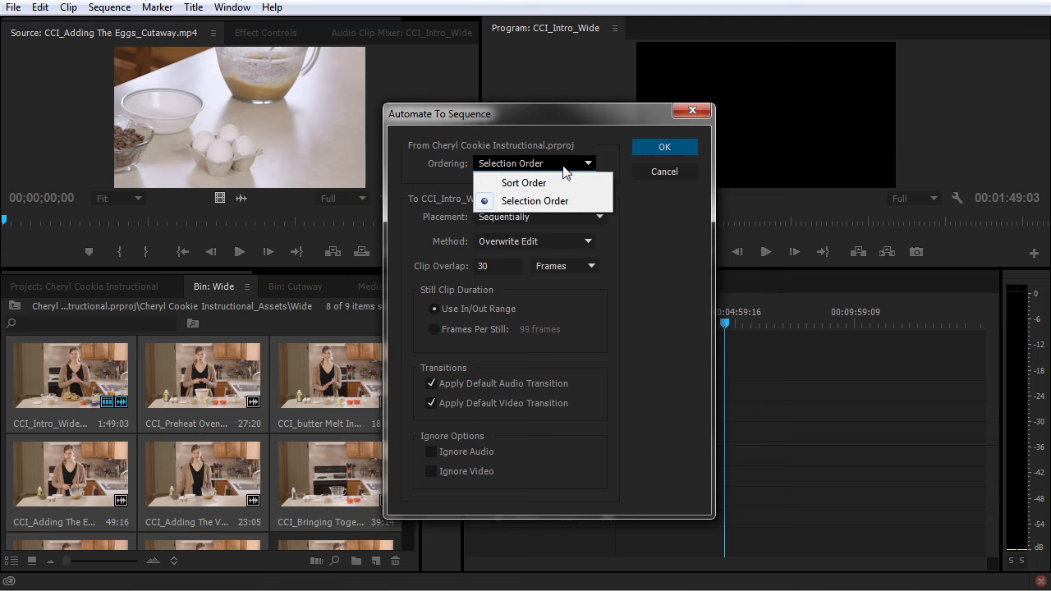
{"action": "left_click", "coordinate": [532, 202]}
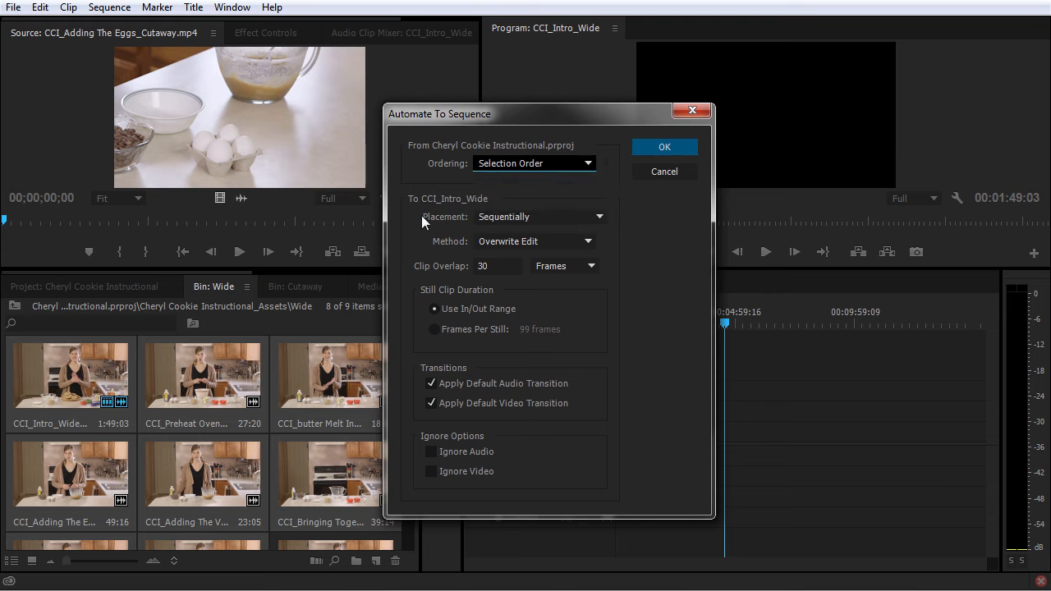
{"action": "key", "text": "Tab"}
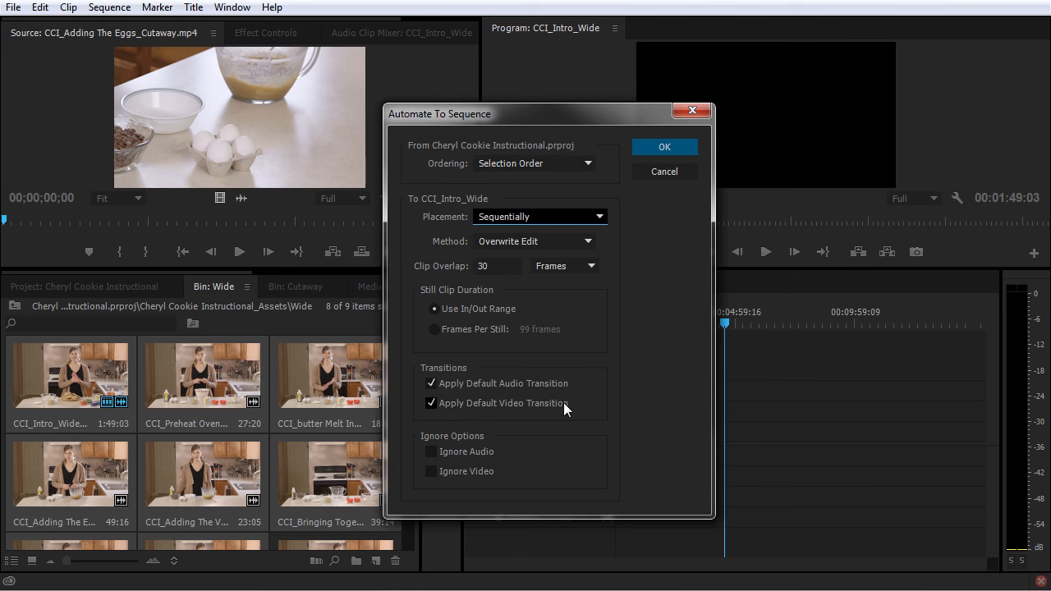
{"action": "left_click", "coordinate": [662, 148]}
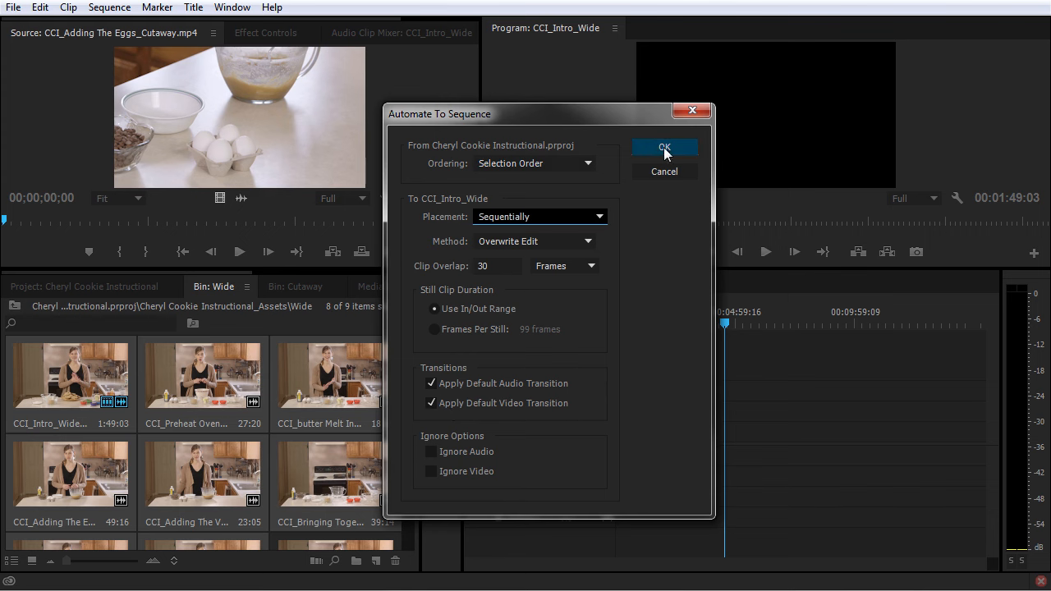
Step: Inspect the transitions between the automated Wide clips in the timeline
{"action": "left_click", "coordinate": [755, 325]}
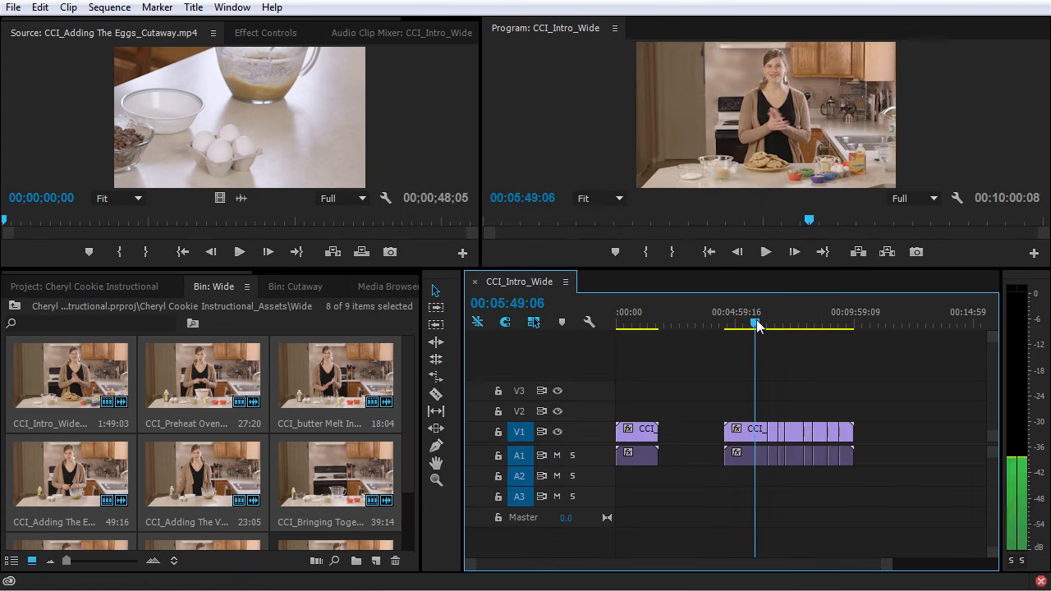
{"action": "key", "text": "="}
{"action": "key", "text": "="}
{"action": "key", "text": "="}
{"action": "key", "text": "="}
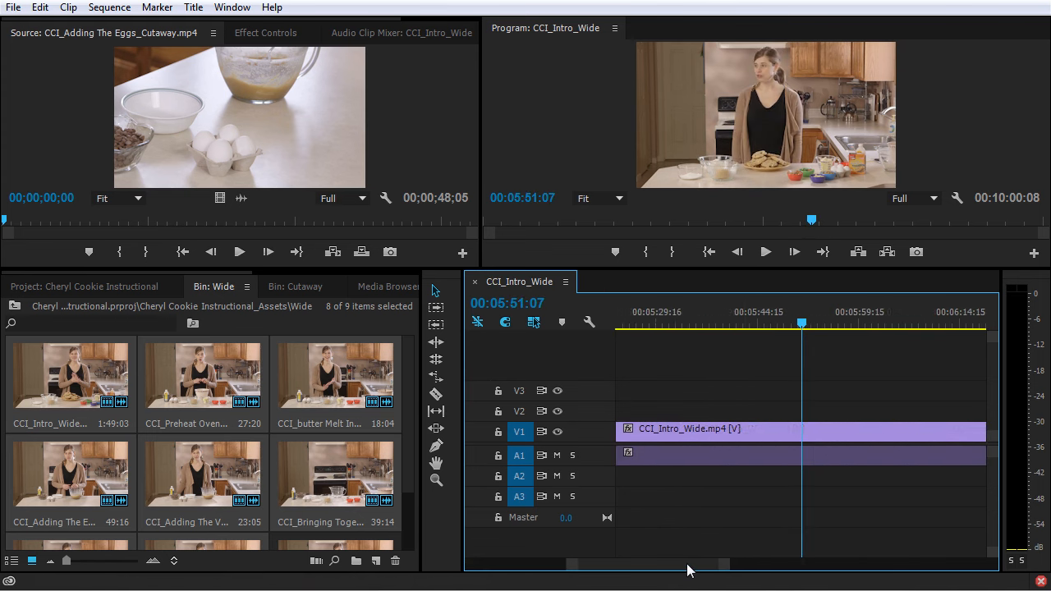
{"action": "left_click_drag", "start_coordinate": [695, 570], "coordinate": [699, 567]}
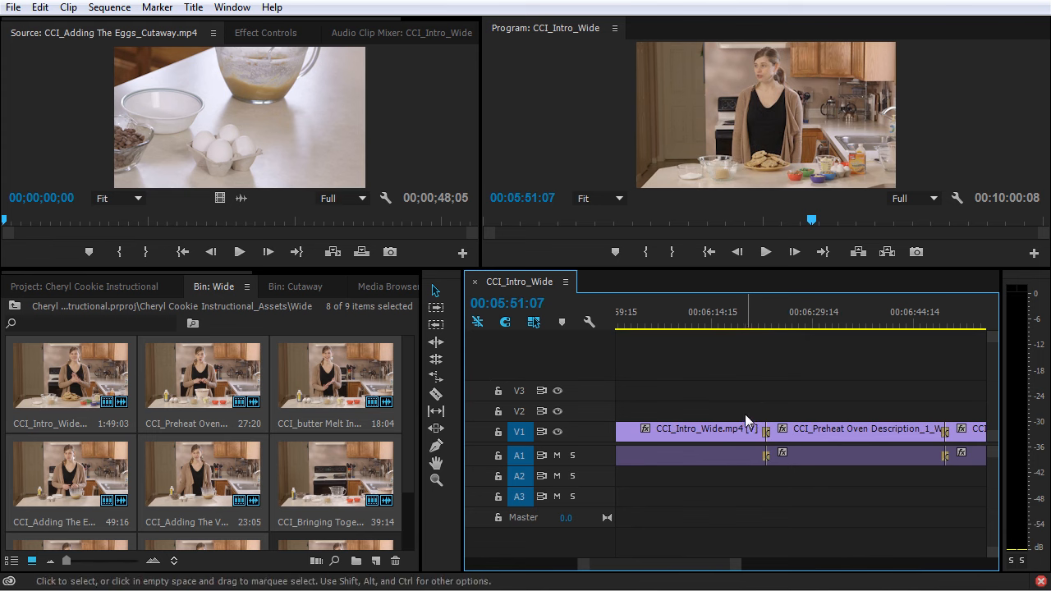
{"action": "key", "text": "minus"}
{"action": "key", "text": "minus"}
{"action": "key", "text": "minus"}
{"action": "key", "text": "minus"}
{"action": "key", "text": "minus"}
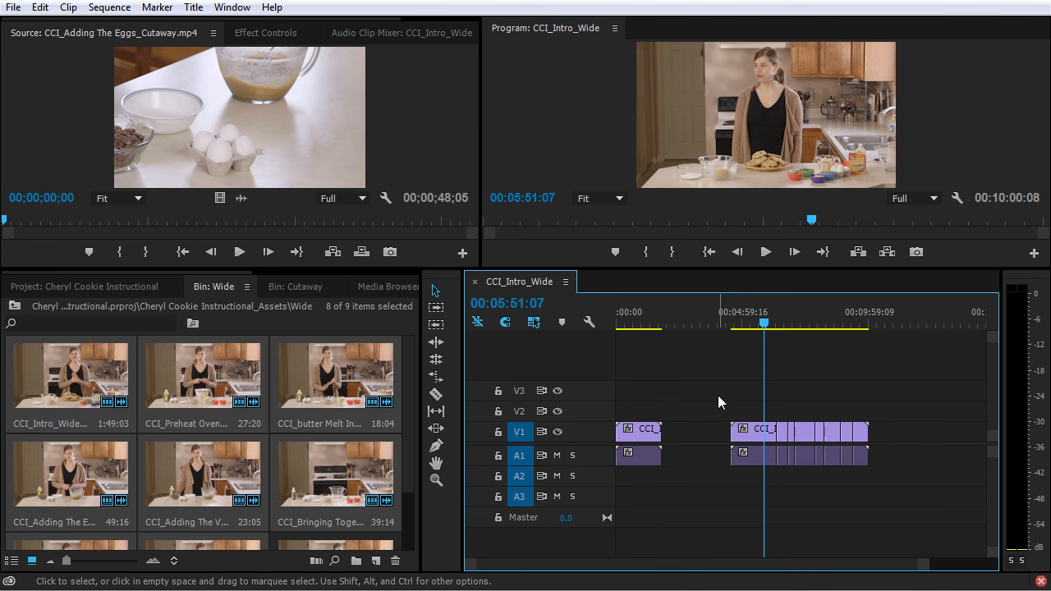
Step: Delete the eight automated Wide clips from the sequence, keeping the first intro clip
{"action": "left_click_drag", "start_coordinate": [705, 392], "coordinate": [880, 491]}
{"action": "key", "text": "Delete"}
Step: Select the Cutaway clips from Adding The Eggs through microwave in the project list, check the Automate To Sequence ordering options and cancel
{"action": "key", "text": "shift+1"}
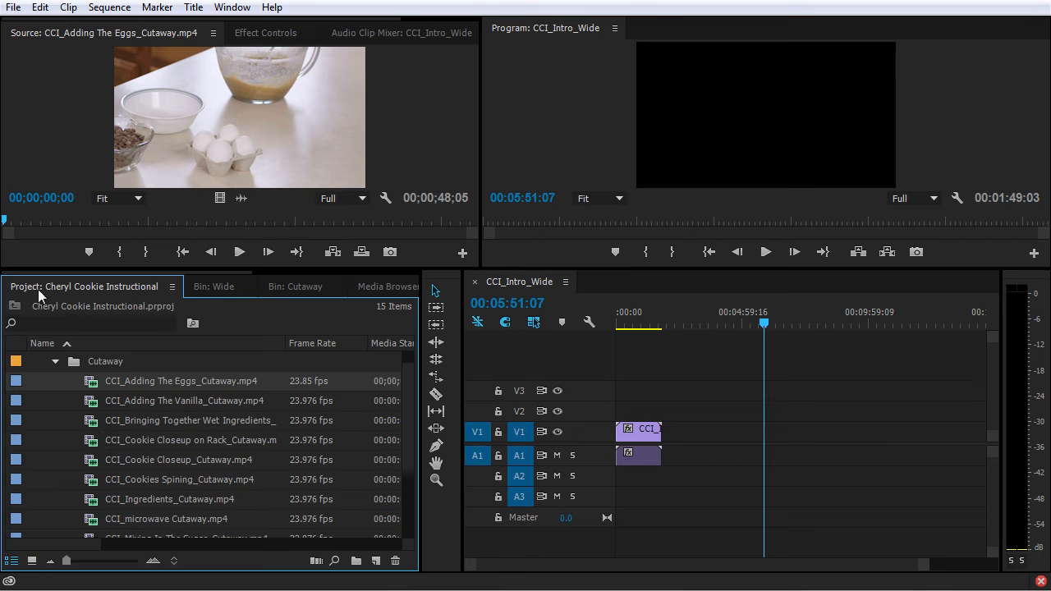
{"action": "left_click", "coordinate": [92, 521], "text": "shift"}
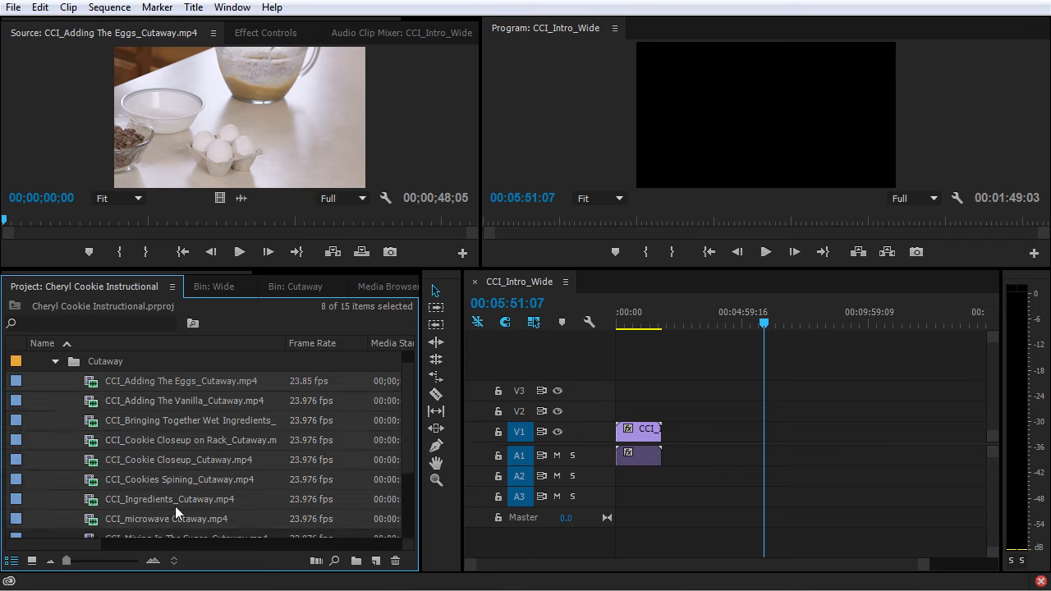
{"action": "left_click", "coordinate": [316, 560]}
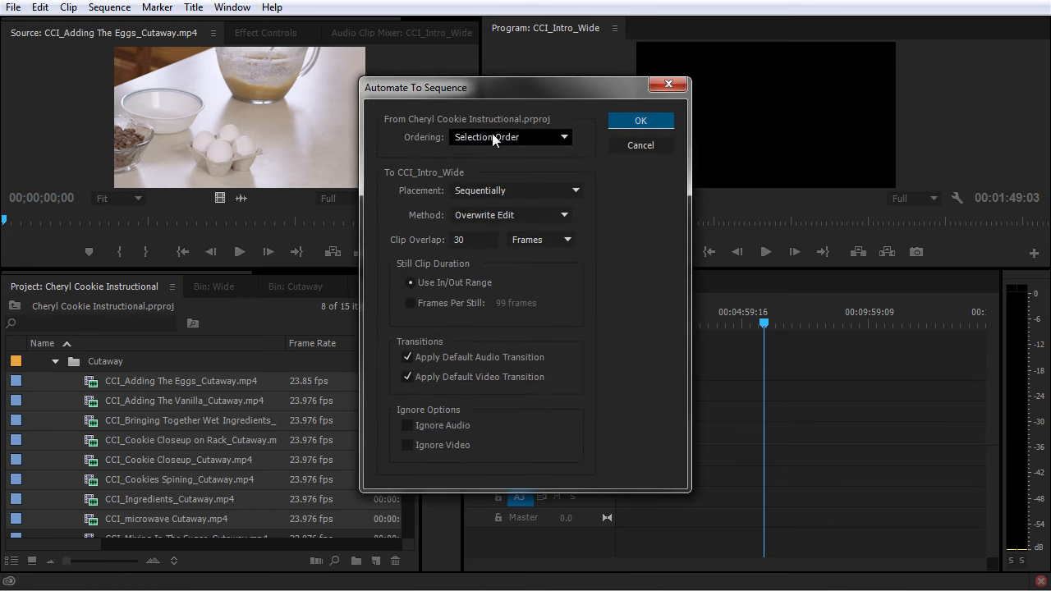
{"action": "left_click", "coordinate": [556, 137]}
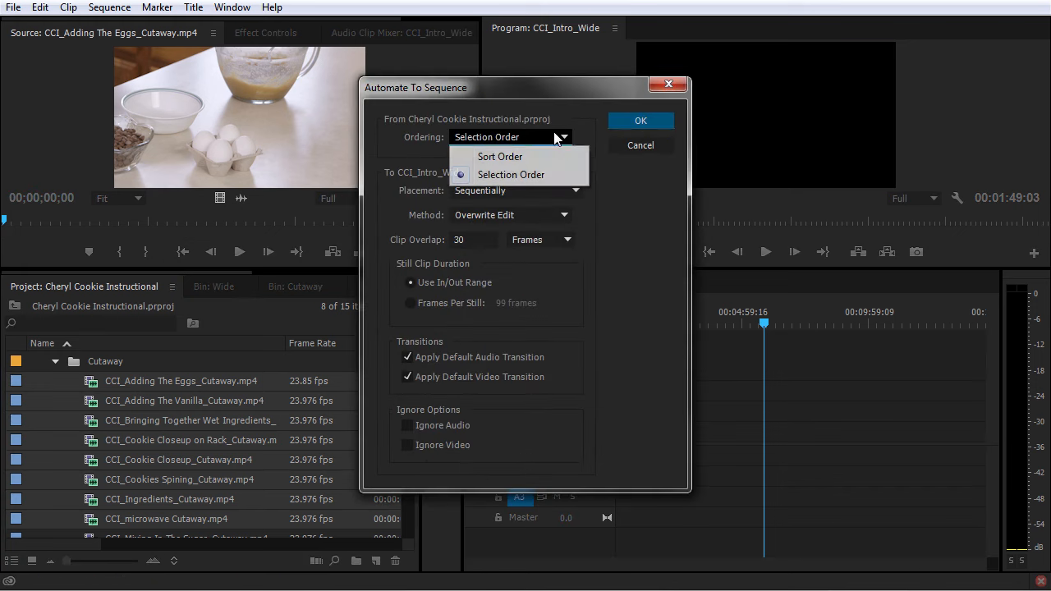
{"action": "left_click", "coordinate": [402, 161]}
{"action": "left_click", "coordinate": [638, 124]}
Step: Select four individual Cutaway clips in a custom order, open Automate To Sequence with Selection Order and leave it without adding them
{"action": "left_click", "coordinate": [66, 470]}
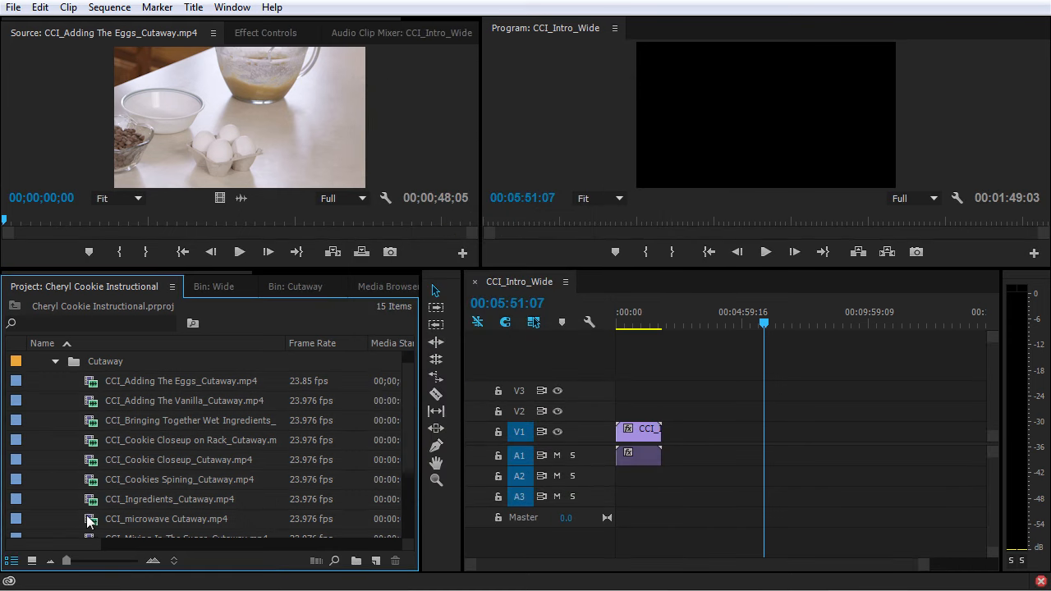
{"action": "left_click", "coordinate": [92, 461], "text": "ctrl"}
{"action": "left_click", "coordinate": [94, 481], "text": "ctrl"}
{"action": "left_click", "coordinate": [96, 408], "text": "ctrl"}
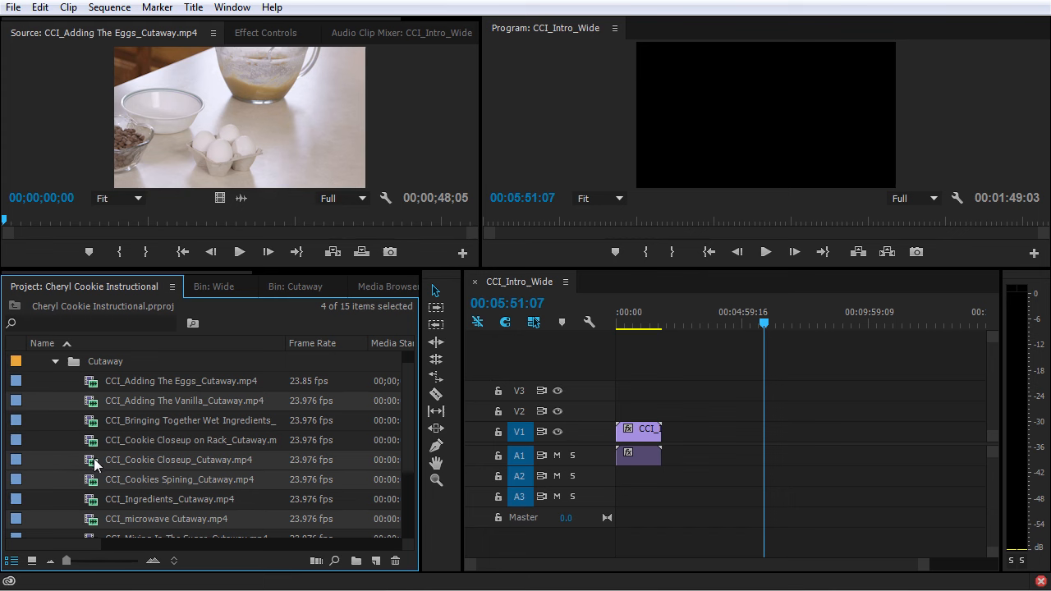
{"action": "left_click", "coordinate": [315, 560]}
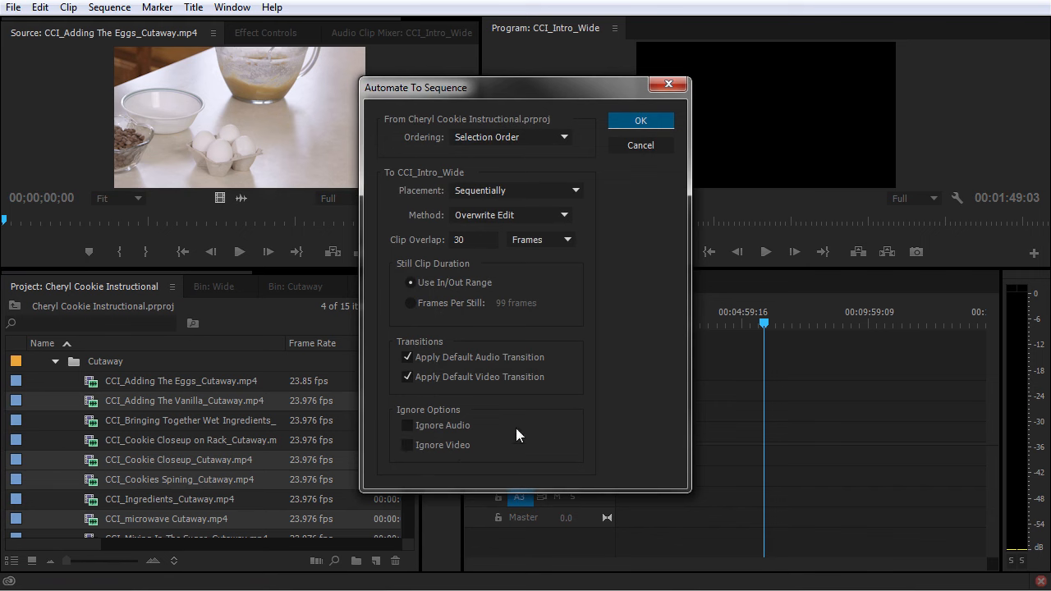
{"action": "left_click", "coordinate": [642, 122]}
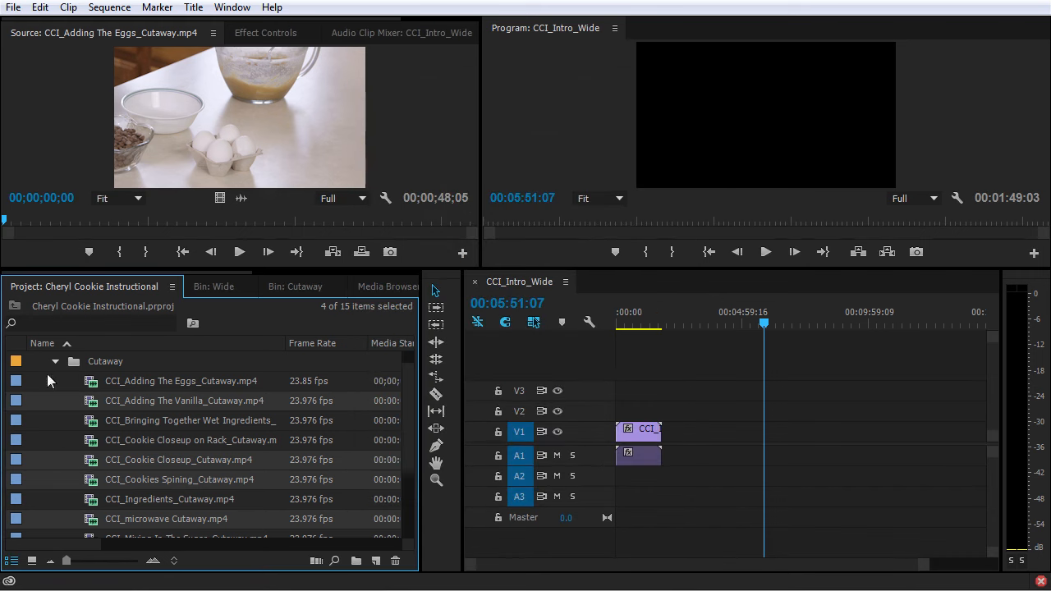
Step: Collapse the Cutaway folder in the project list
{"action": "left_click", "coordinate": [51, 361]}
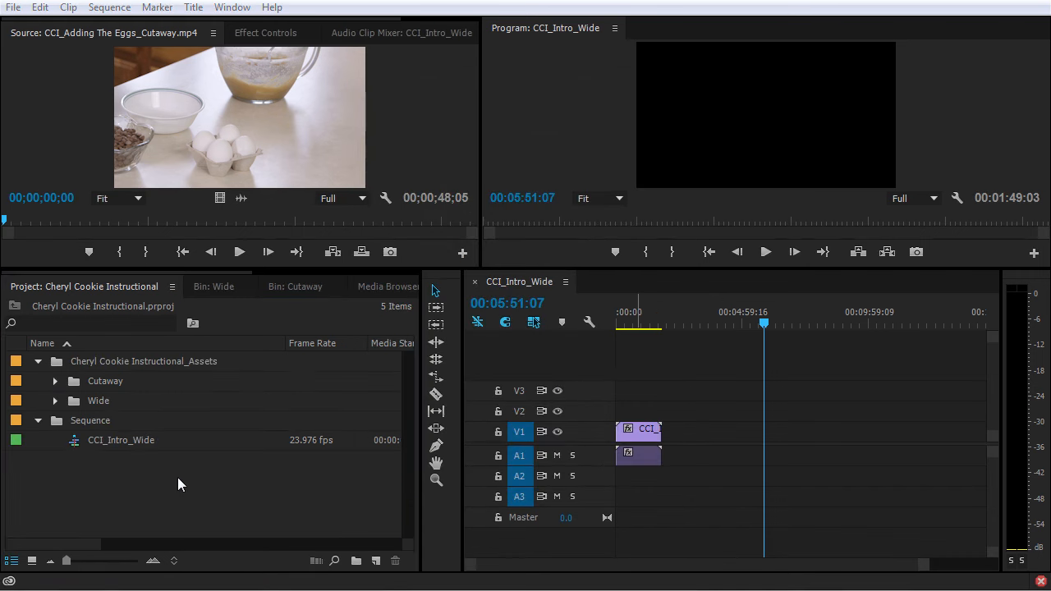